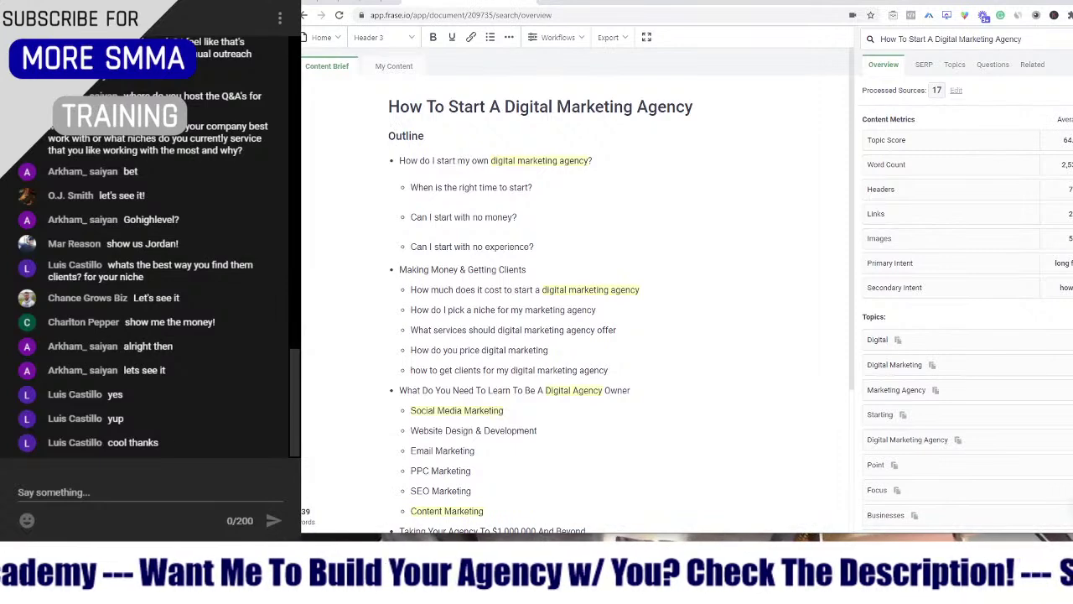
- Resize the browser window to fill the space beside the live chat and show the full document page
{"action": "left_click_drag", "start_coordinate": [1072, 100], "coordinate": [1072, 99]}
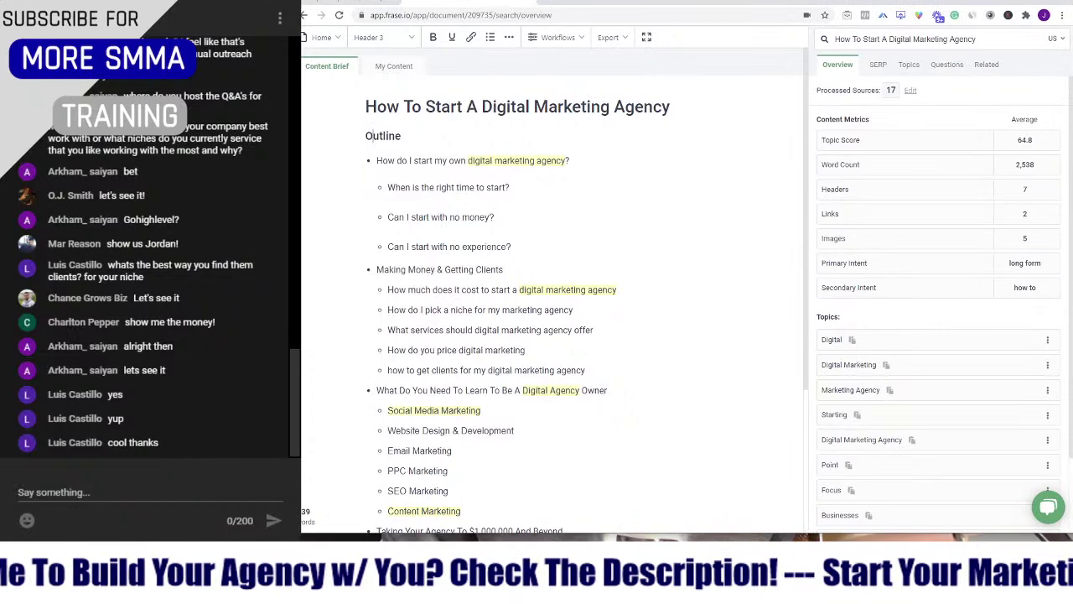
{"action": "left_click_drag", "start_coordinate": [300, 252], "coordinate": [306, 174]}
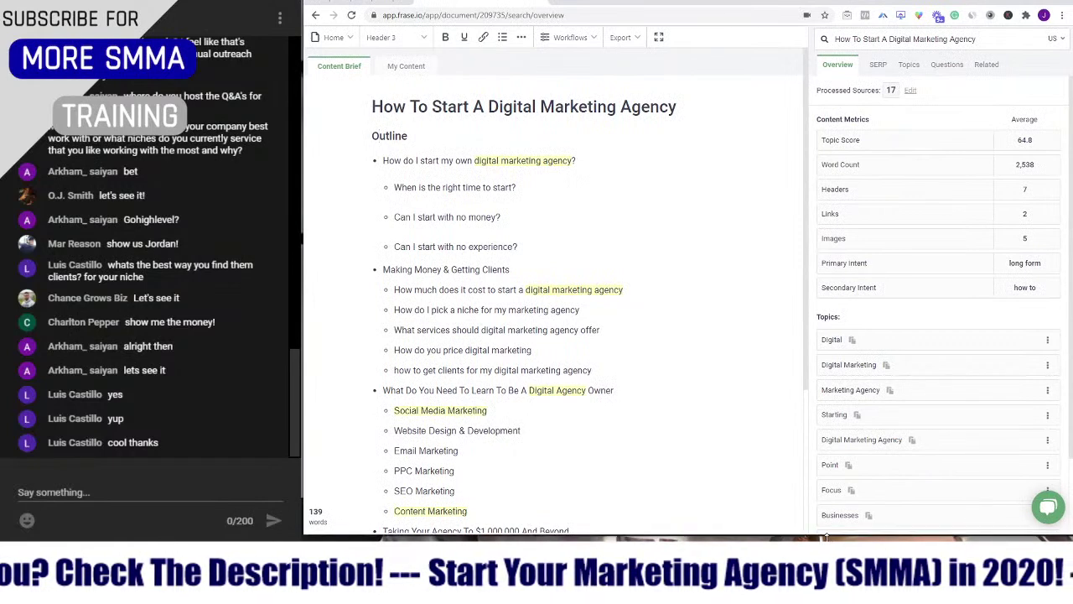
{"action": "left_click_drag", "start_coordinate": [826, 535], "coordinate": [826, 540]}
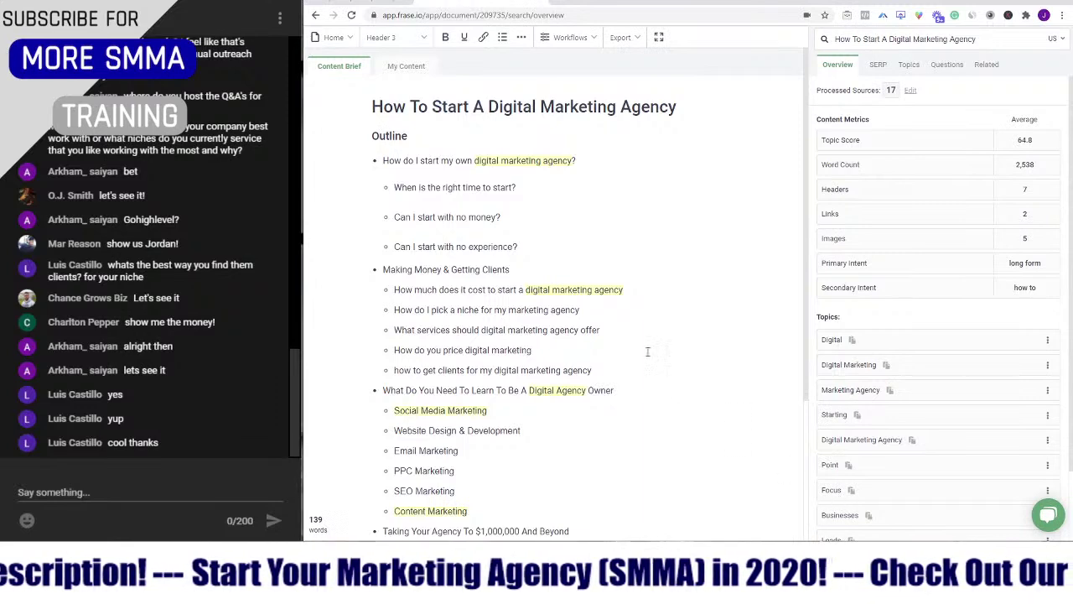
- Leave the document, look at the answer assistant analytics, and open the settings of the Cereal Entrepreneur assistant
{"action": "left_click", "coordinate": [327, 39]}
{"action": "left_click", "coordinate": [339, 60]}
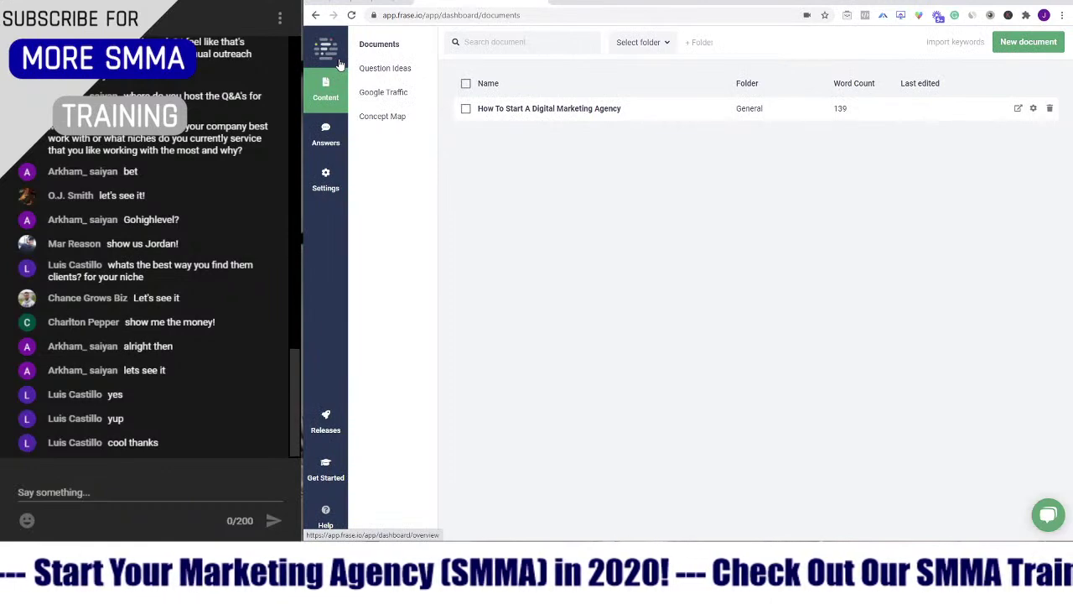
{"action": "left_click", "coordinate": [327, 136]}
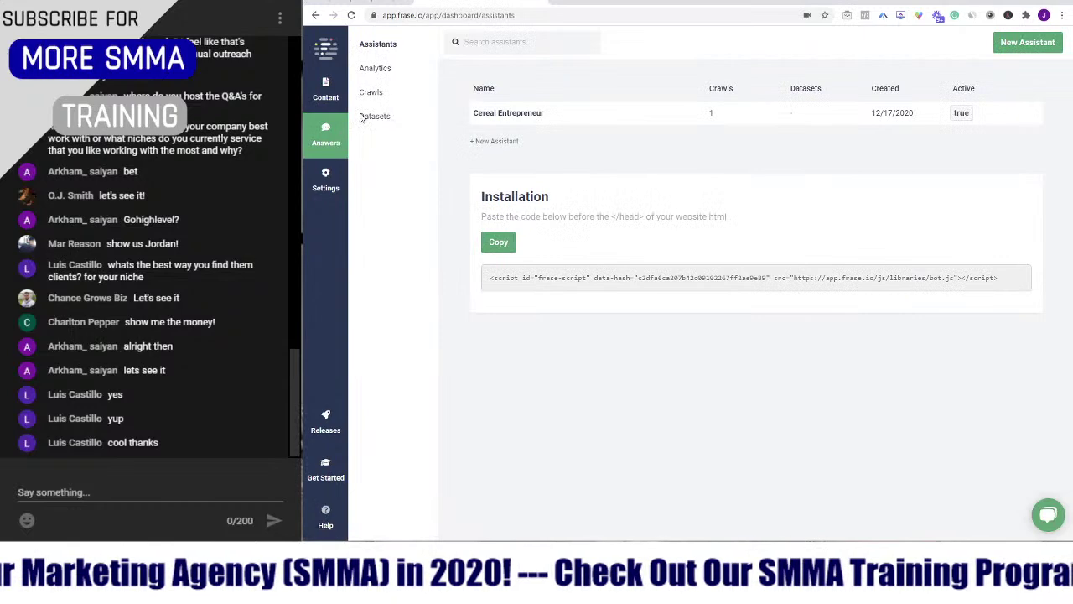
{"action": "left_click", "coordinate": [376, 69]}
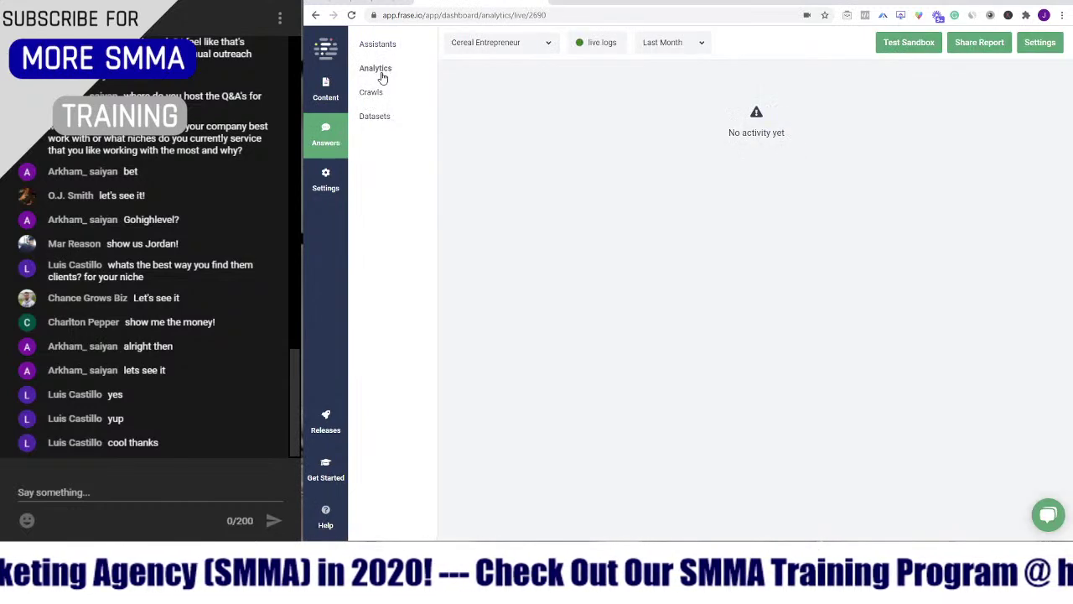
{"action": "left_click", "coordinate": [382, 45]}
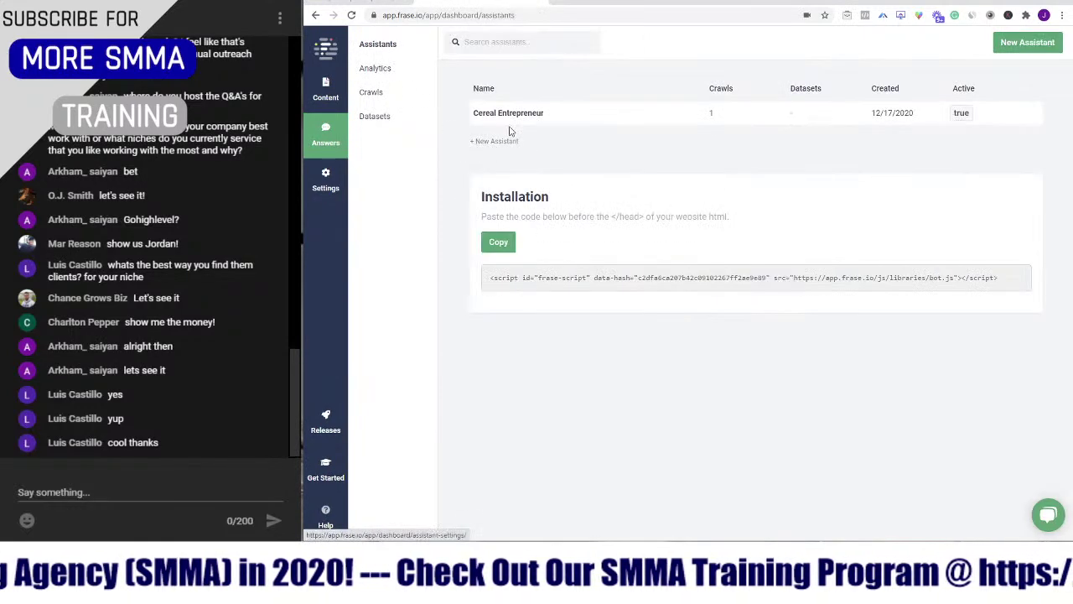
{"action": "left_click", "coordinate": [519, 115]}
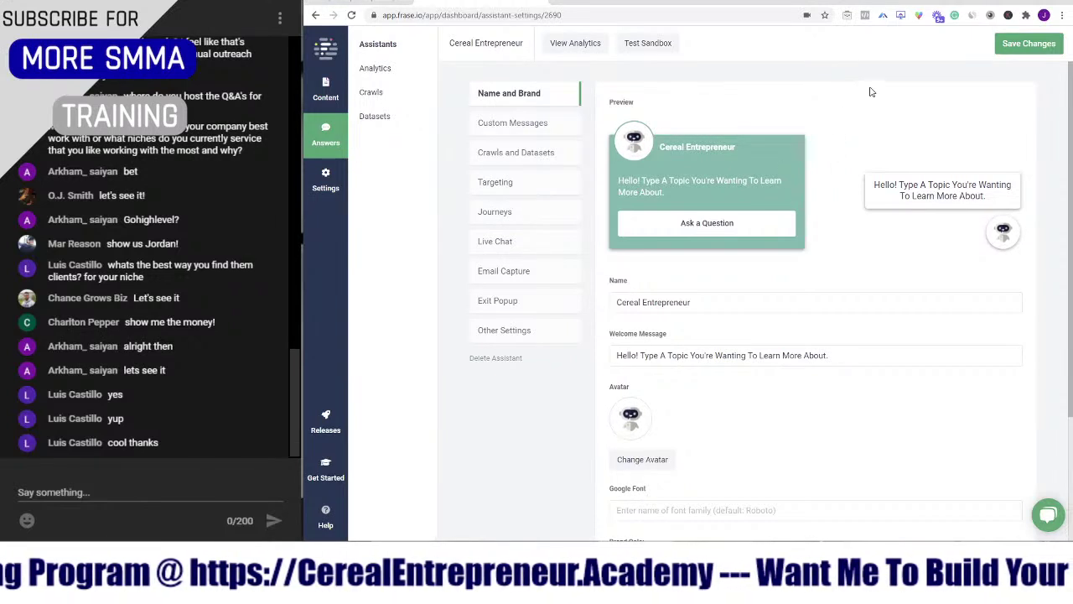
- Open the assistant's test sandbox and ask its chat the suggested question "How to Start a Social Media Marketing Agency"
{"action": "left_click", "coordinate": [637, 43]}
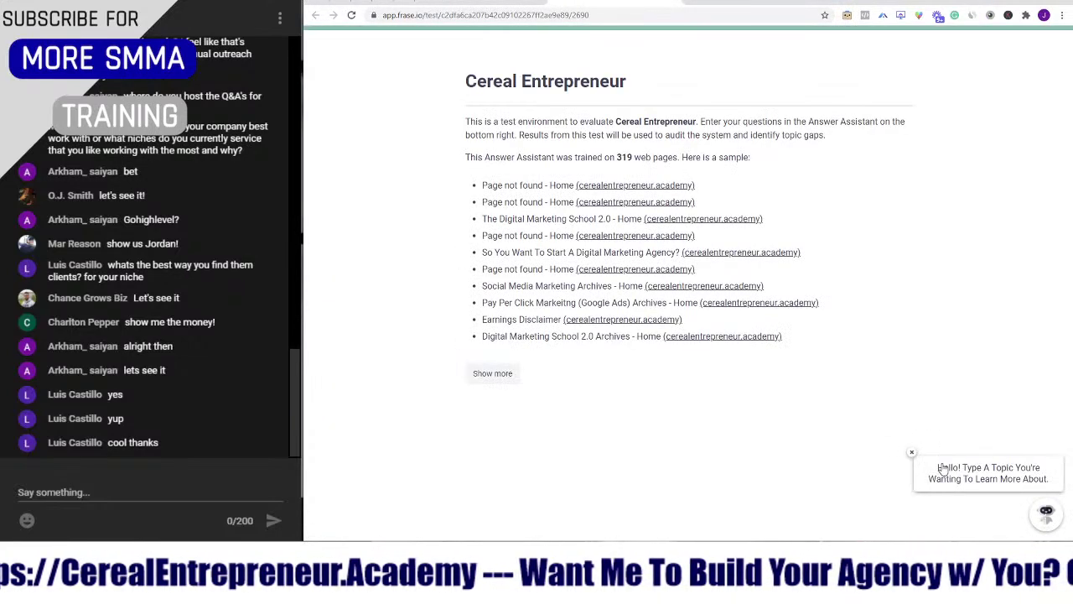
{"action": "left_click", "coordinate": [1045, 516]}
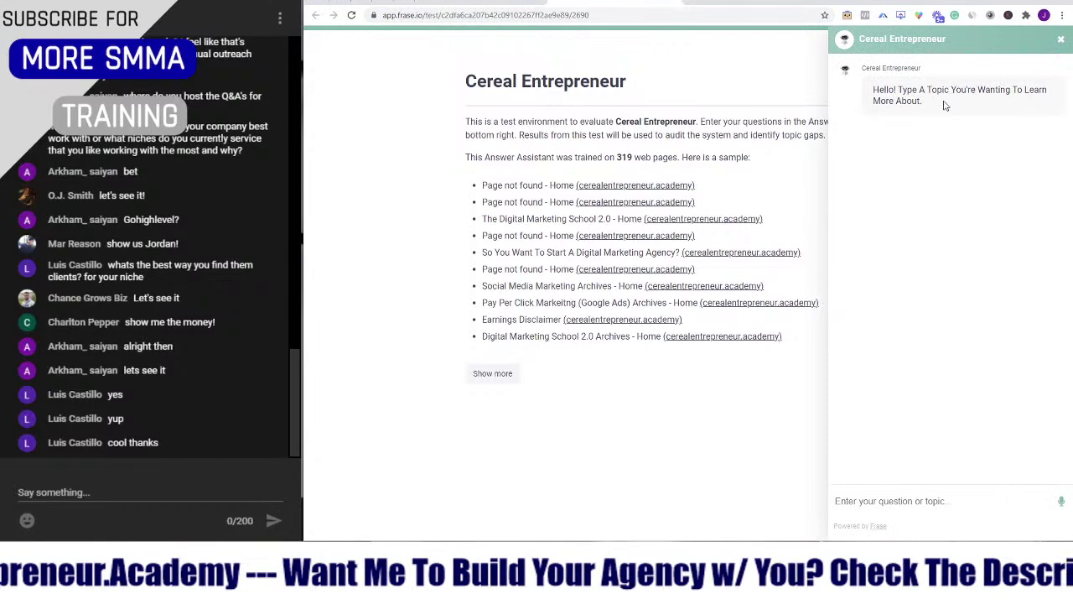
{"action": "type", "text": "H"}
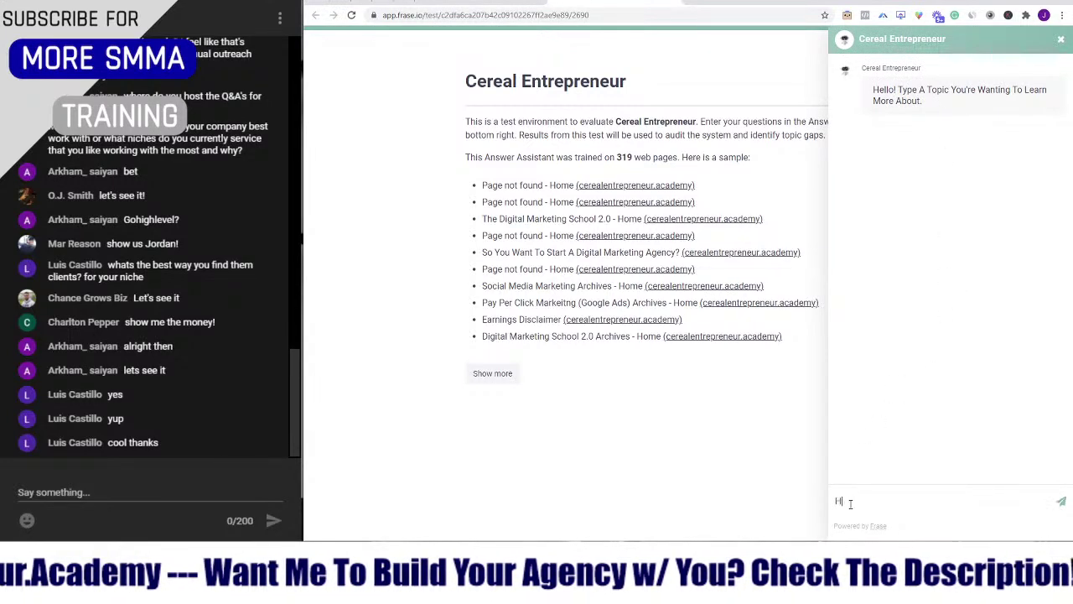
{"action": "type", "text": "iw to start "}
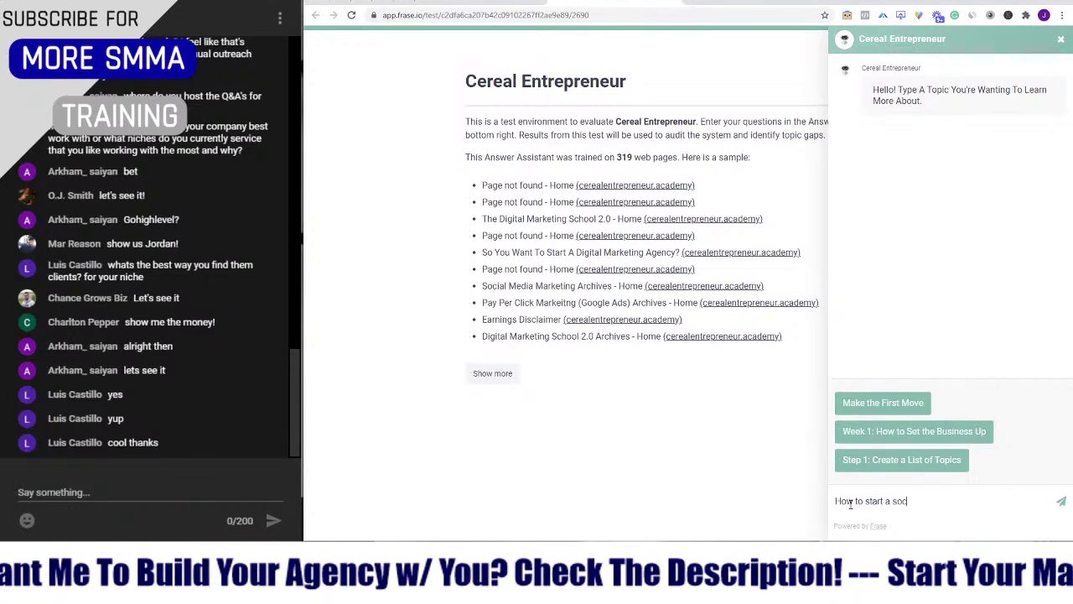
{"action": "type", "text": "a social"}
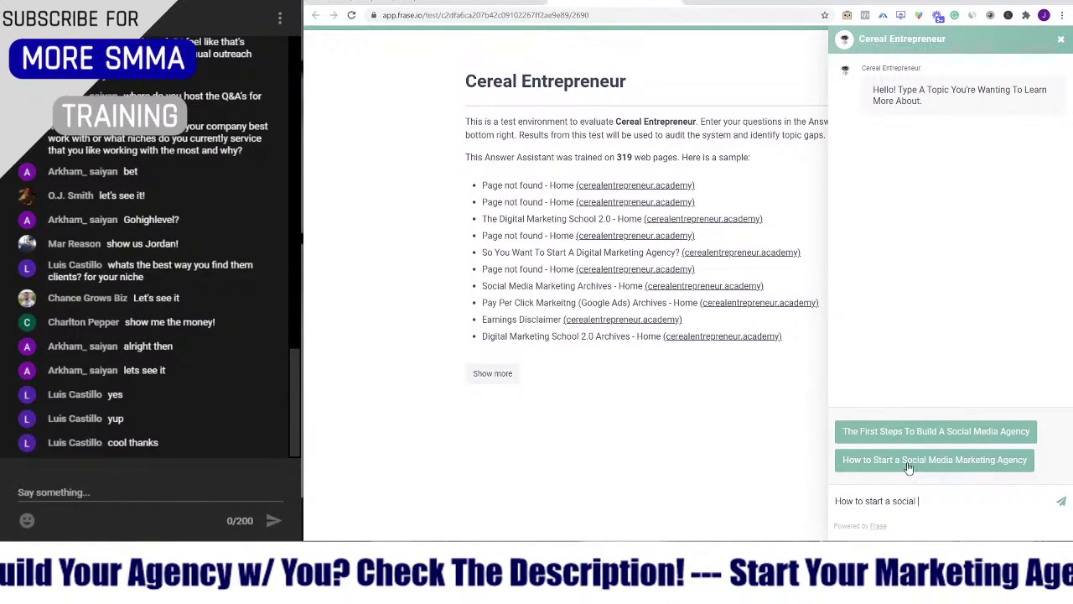
{"action": "left_click", "coordinate": [960, 460]}
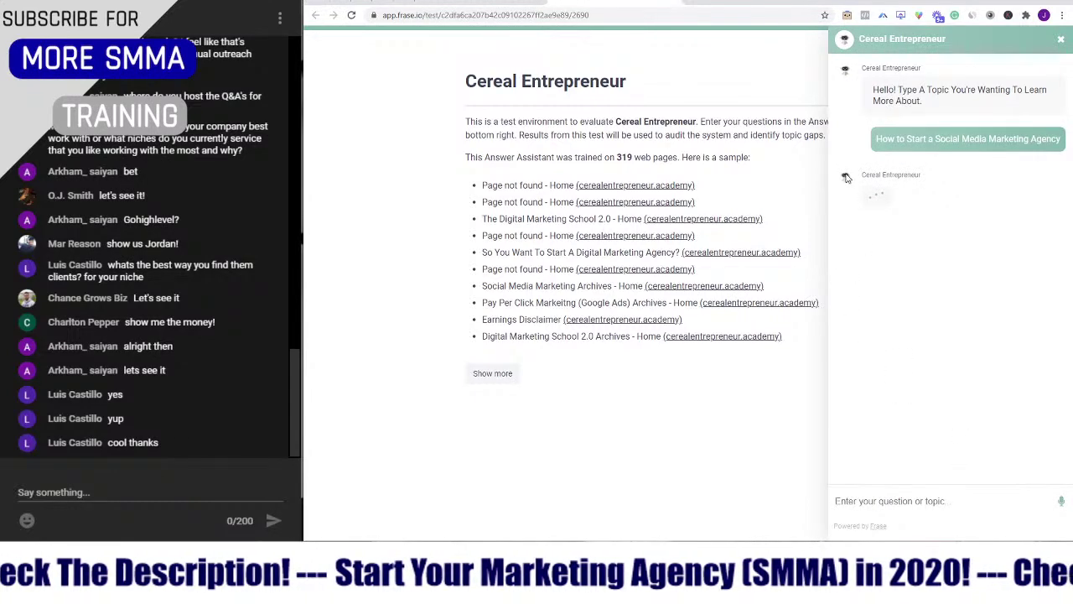
- Read through the assistant's article summary, highlighting its bullet points down to the answer feedback options
{"action": "scroll", "coordinate": [901, 209], "scroll_direction": "up", "scroll_amount": 1}
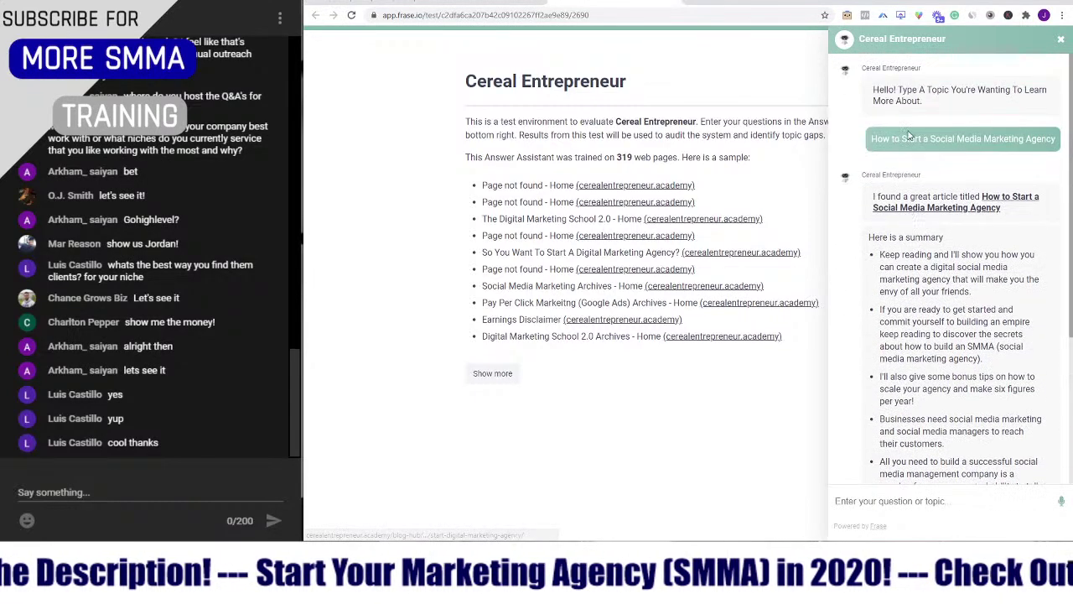
{"action": "scroll", "coordinate": [906, 220], "scroll_direction": "down", "scroll_amount": 1}
{"action": "left_click_drag", "start_coordinate": [869, 124], "coordinate": [1014, 431]}
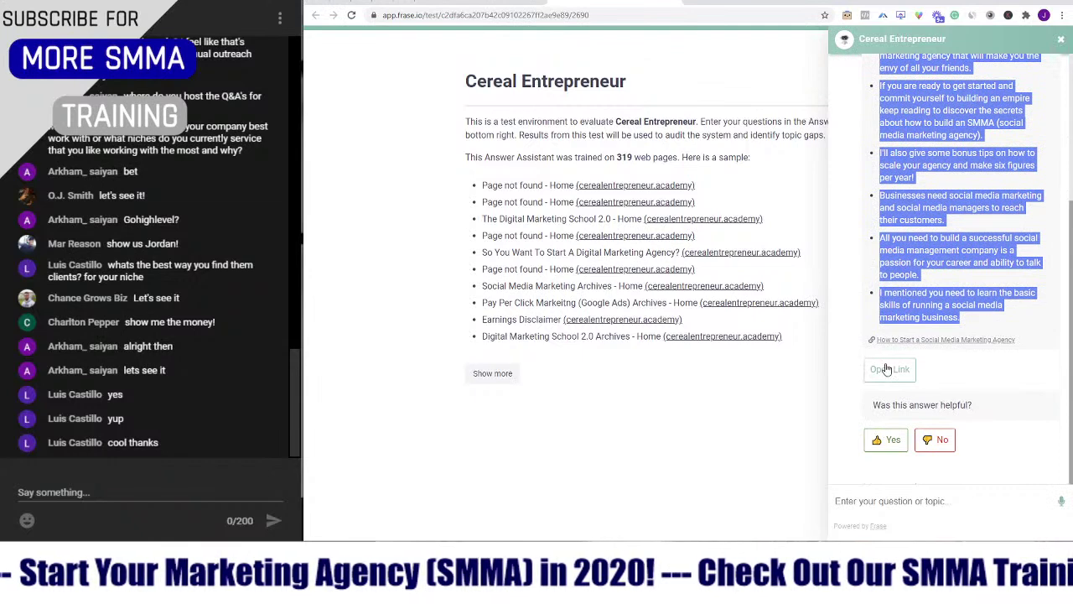
{"action": "scroll", "coordinate": [897, 352], "scroll_direction": "up", "scroll_amount": 3}
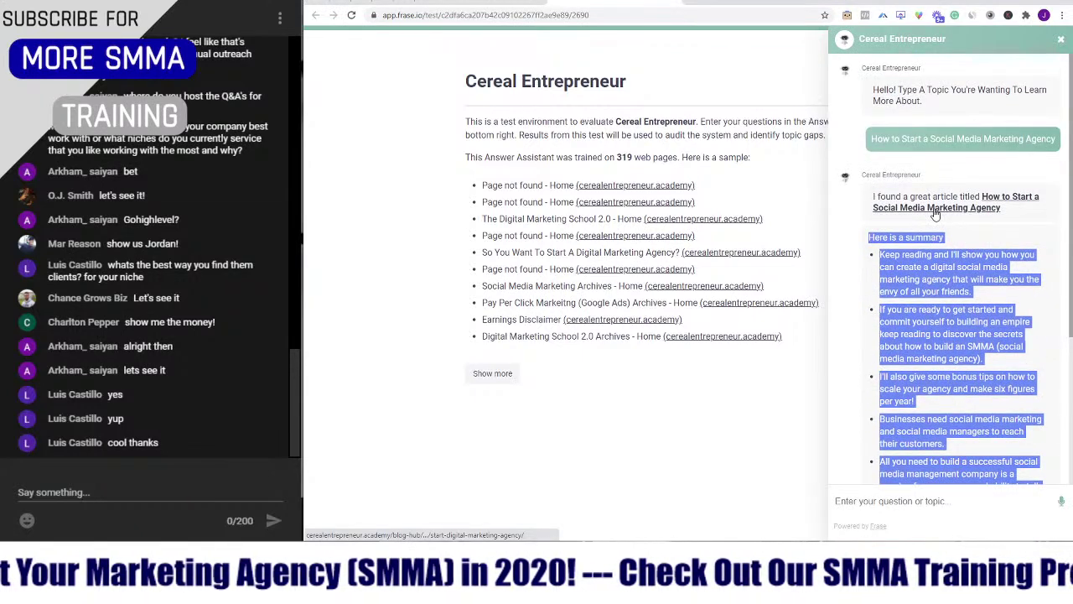
- Open the article linked in the assistant's answer and skim through its sections
{"action": "left_click", "coordinate": [935, 216]}
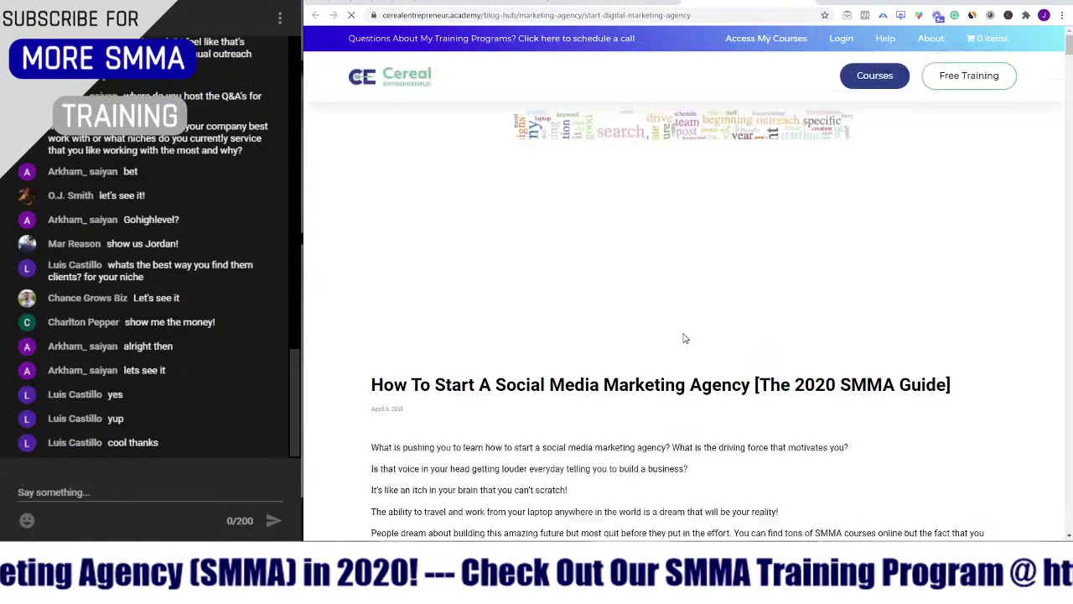
{"action": "scroll", "coordinate": [645, 368], "scroll_direction": "down", "scroll_amount": 10}
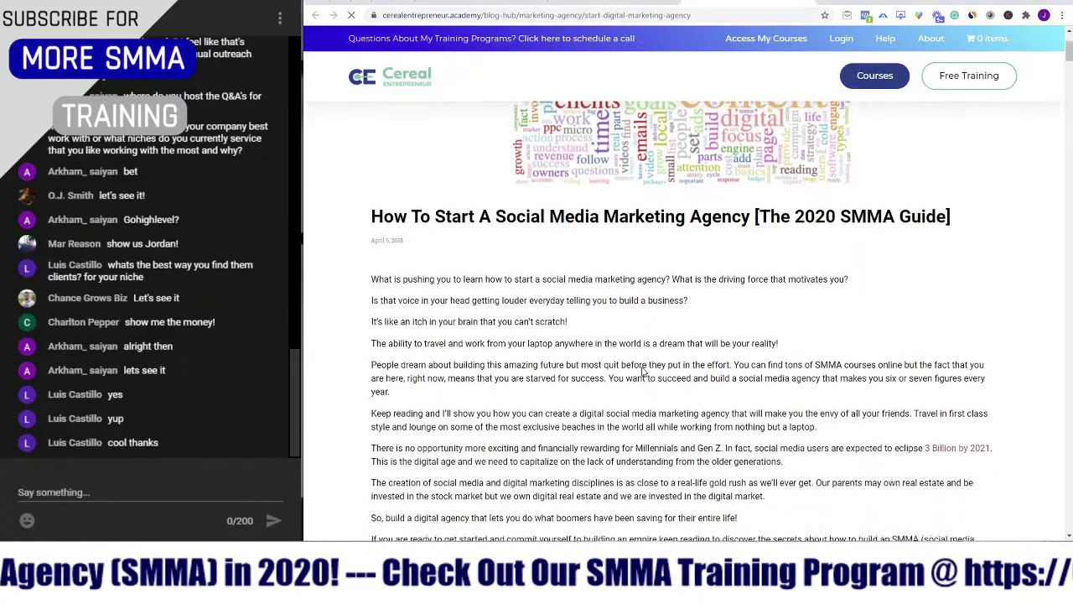
{"action": "scroll", "coordinate": [643, 371], "scroll_direction": "down", "scroll_amount": 20}
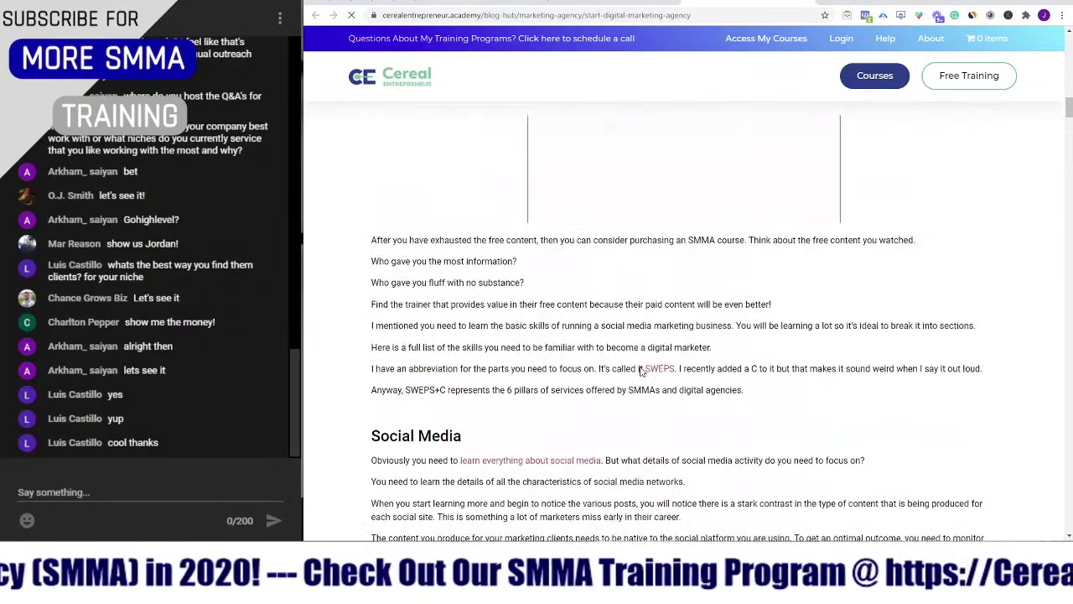
{"action": "scroll", "coordinate": [641, 370], "scroll_direction": "down", "scroll_amount": 20}
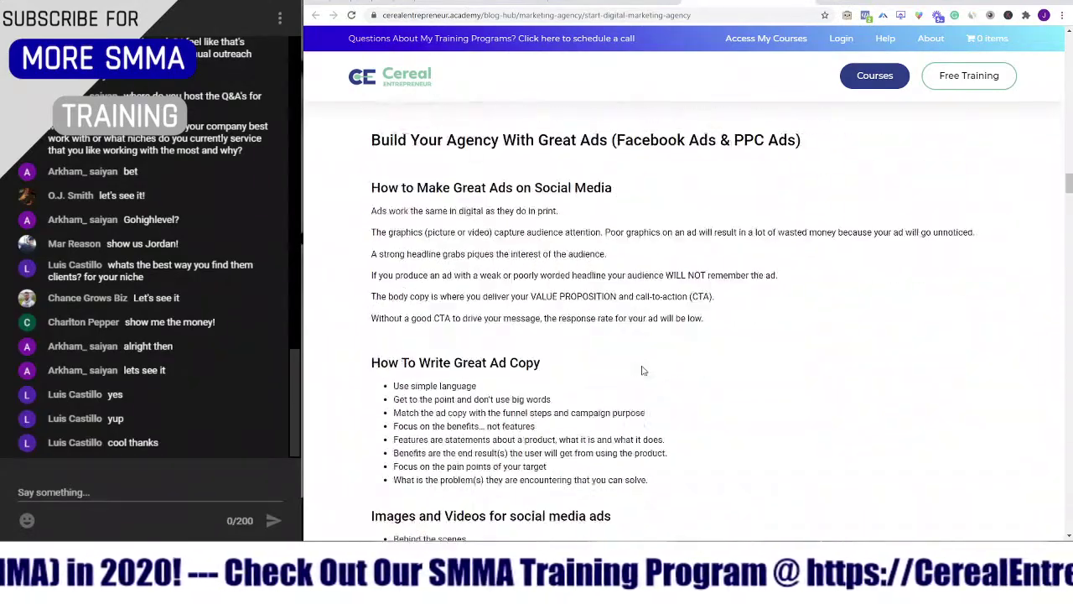
{"action": "scroll", "coordinate": [643, 370], "scroll_direction": "down", "scroll_amount": 20}
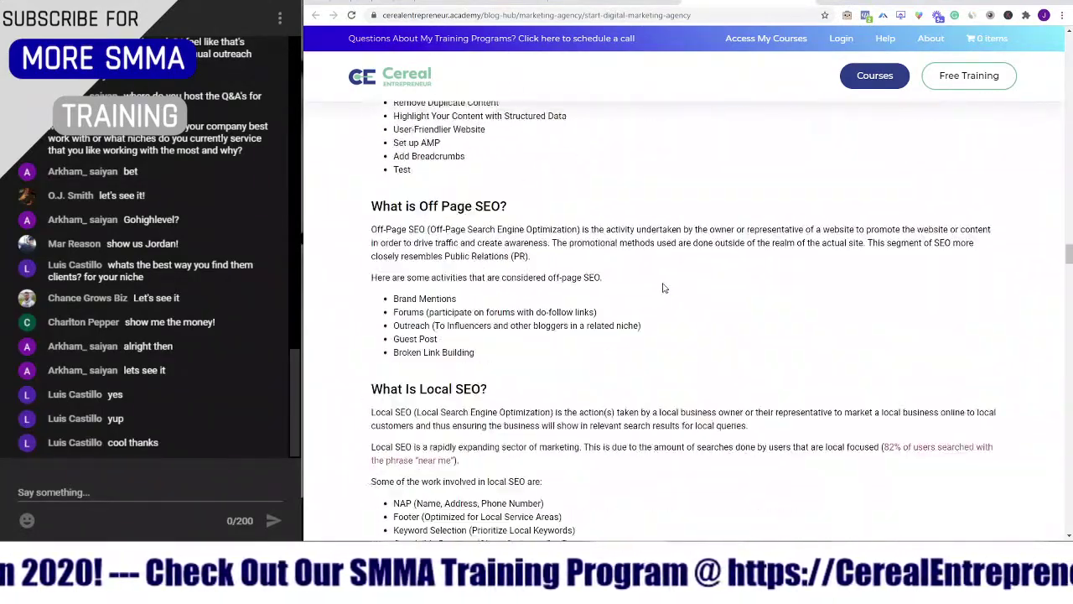
- Return from the article to the sandbox, close the assistant chat, and go back to the assistant settings
{"action": "left_click", "coordinate": [616, 3]}
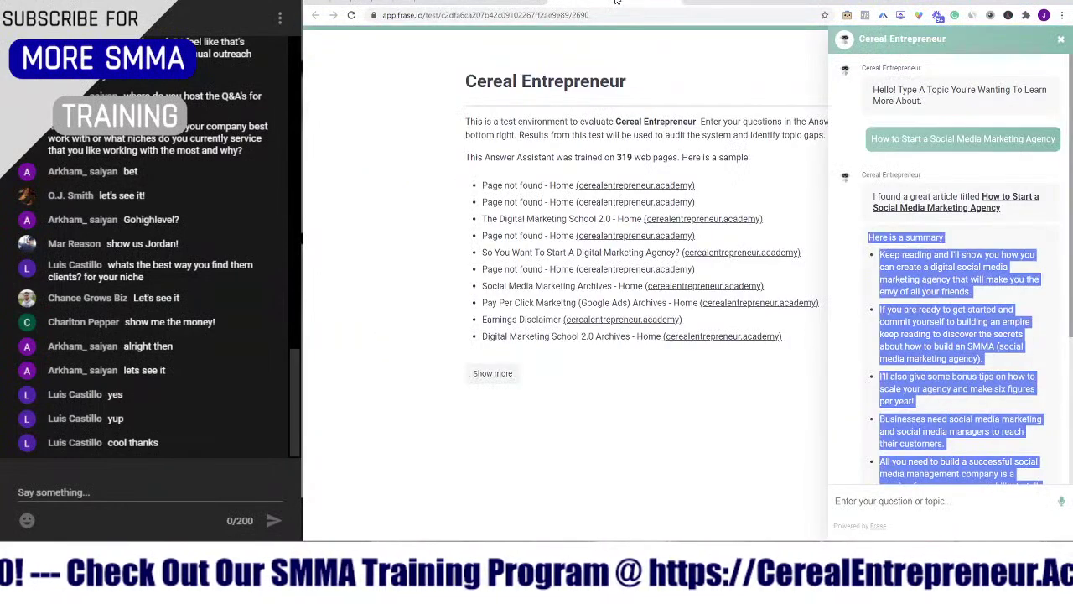
{"action": "left_click", "coordinate": [1057, 40]}
{"action": "left_click", "coordinate": [627, 4]}
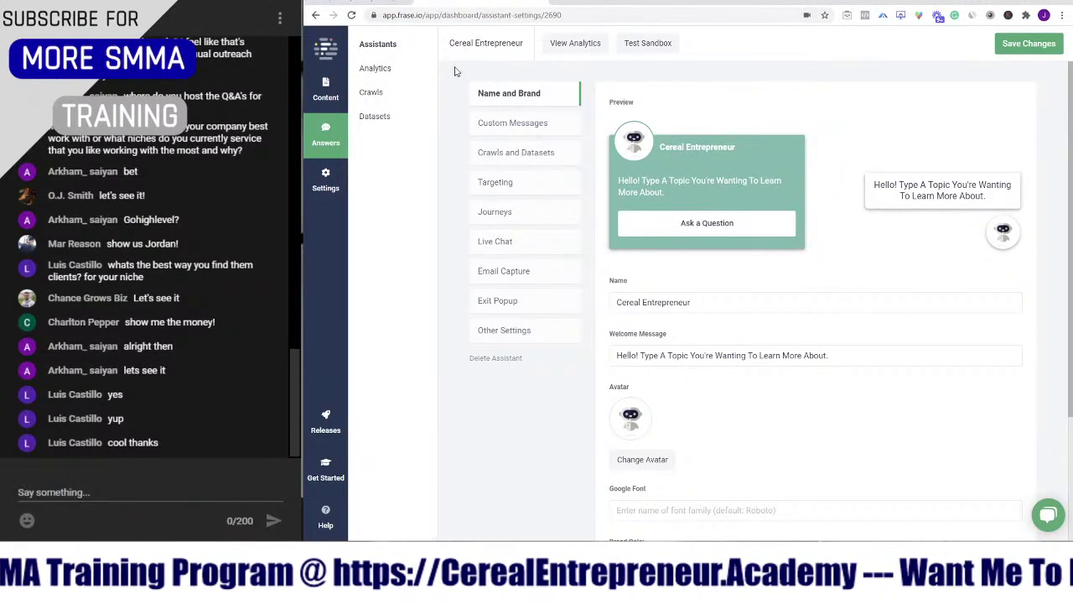
- Create a new content document with the search query "Social Media Marketing", saved in the General folder
{"action": "left_click", "coordinate": [325, 89]}
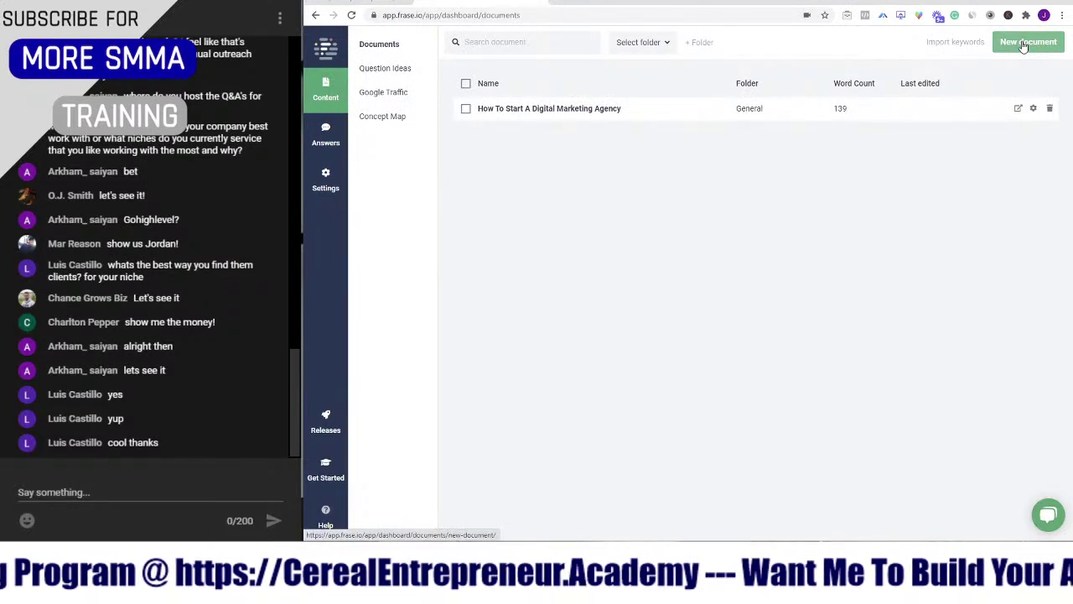
{"action": "left_click", "coordinate": [1024, 44]}
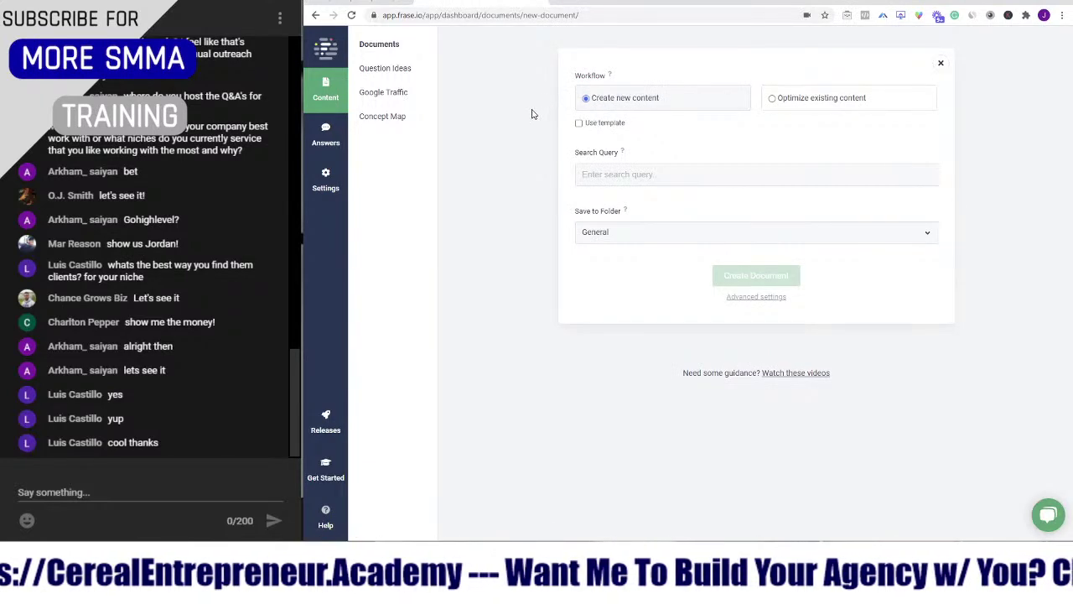
{"action": "left_click", "coordinate": [829, 103]}
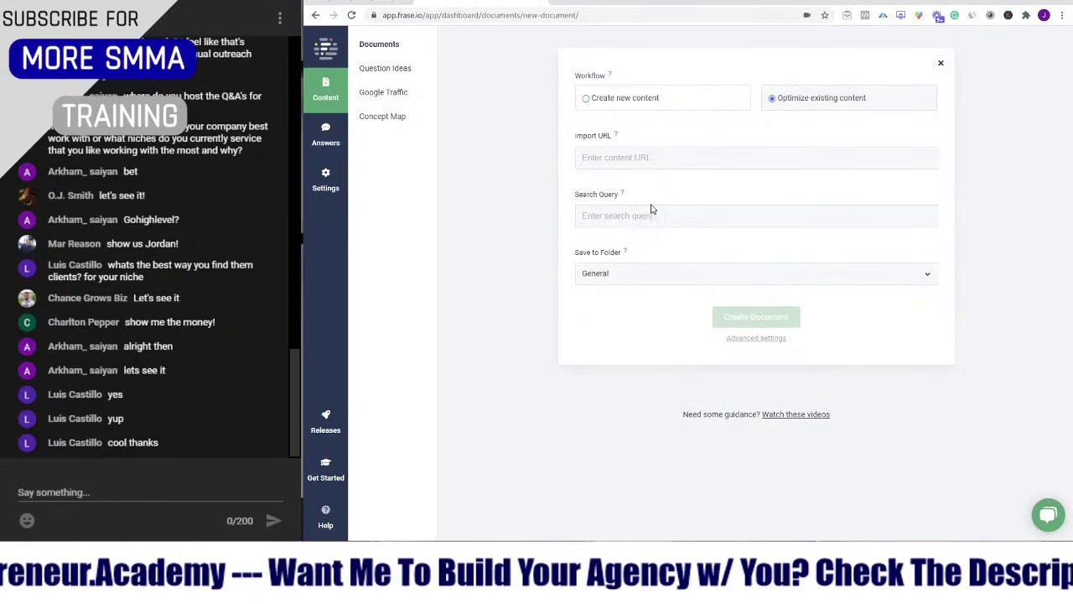
{"action": "left_click", "coordinate": [679, 103]}
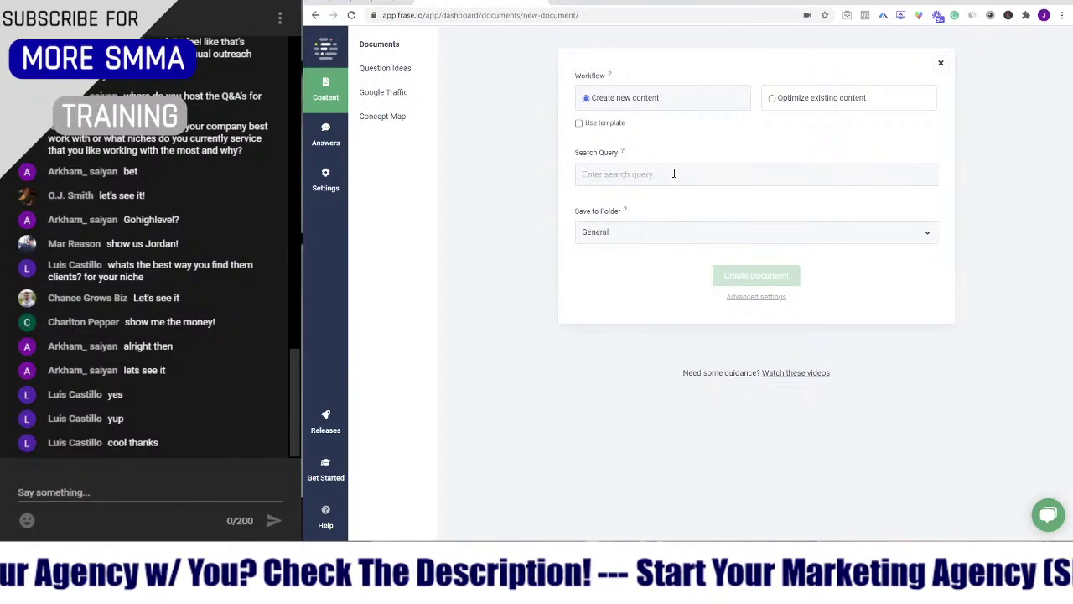
{"action": "type", "text": "Social Media Marketing"}
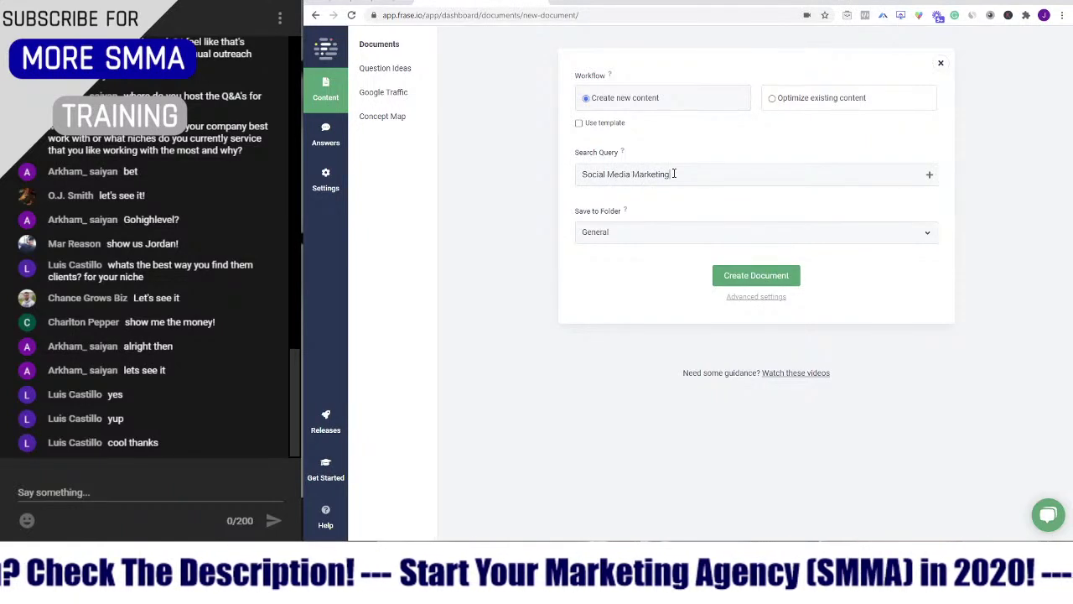
{"action": "left_click", "coordinate": [757, 275]}
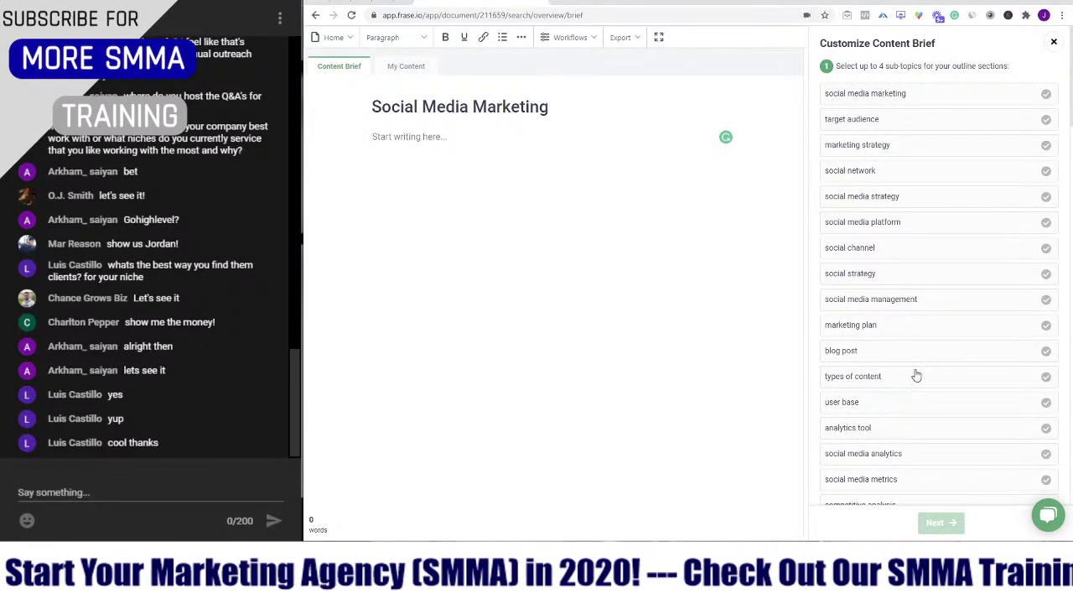
{"action": "left_click_drag", "start_coordinate": [562, 106], "coordinate": [357, 116]}
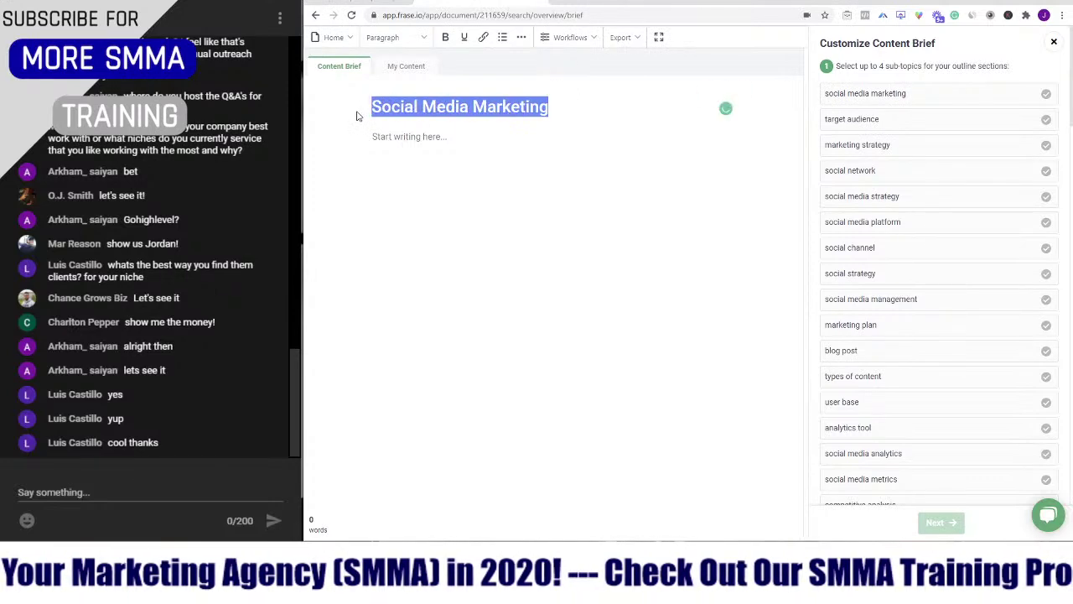
{"action": "key", "text": "Down"}
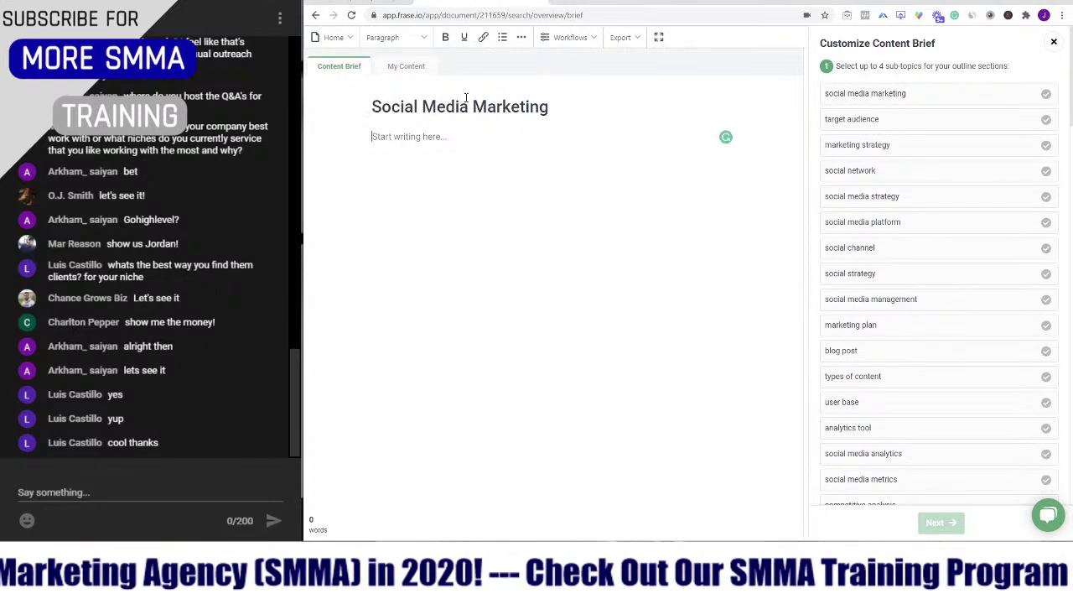
{"action": "triple_click", "coordinate": [474, 106]}
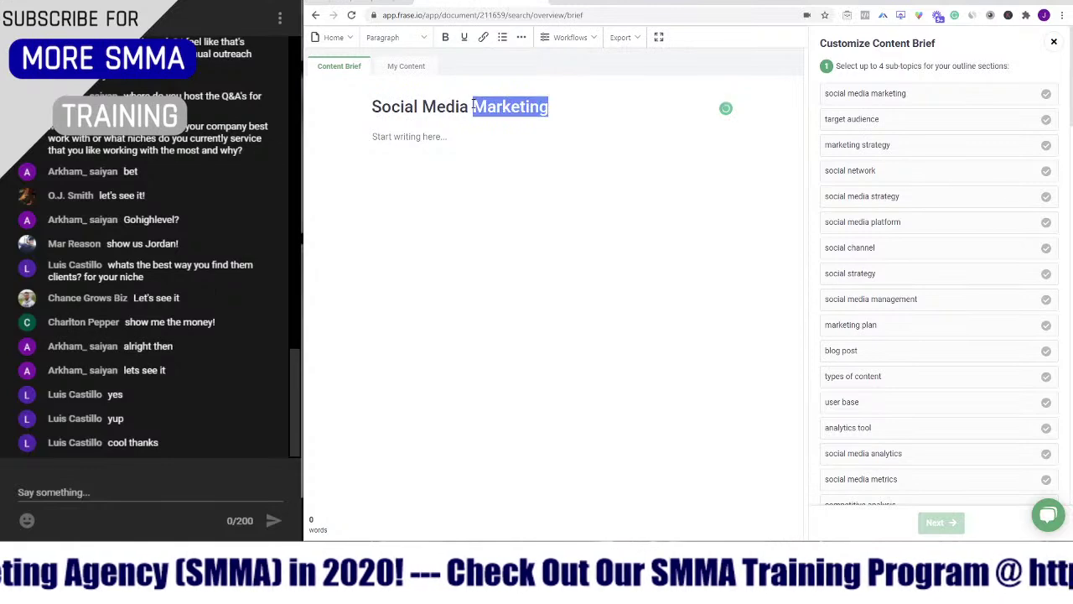
{"action": "left_click", "coordinate": [517, 134]}
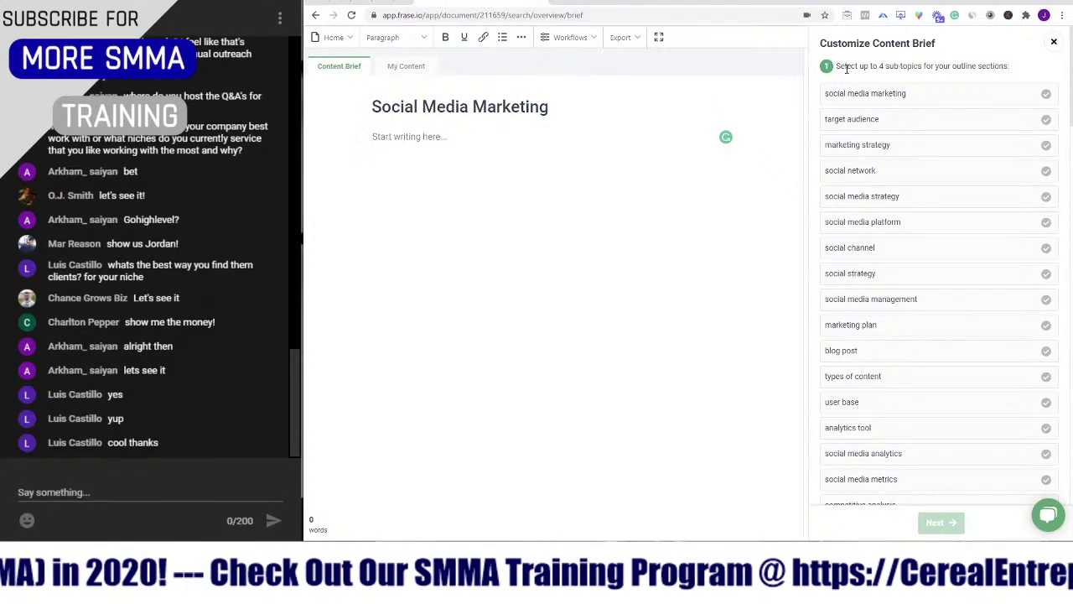
- Look through the suggested sub-topics and choose "social media marketing" for the outline sections
{"action": "scroll", "coordinate": [868, 136], "scroll_direction": "down", "scroll_amount": 3}
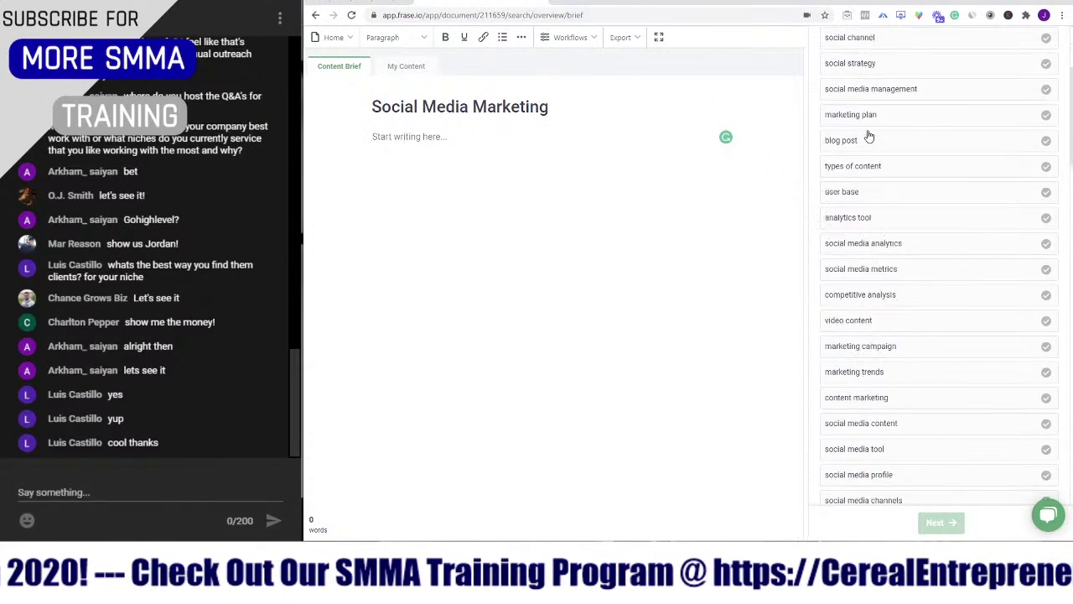
{"action": "scroll", "coordinate": [869, 136], "scroll_direction": "down", "scroll_amount": 15}
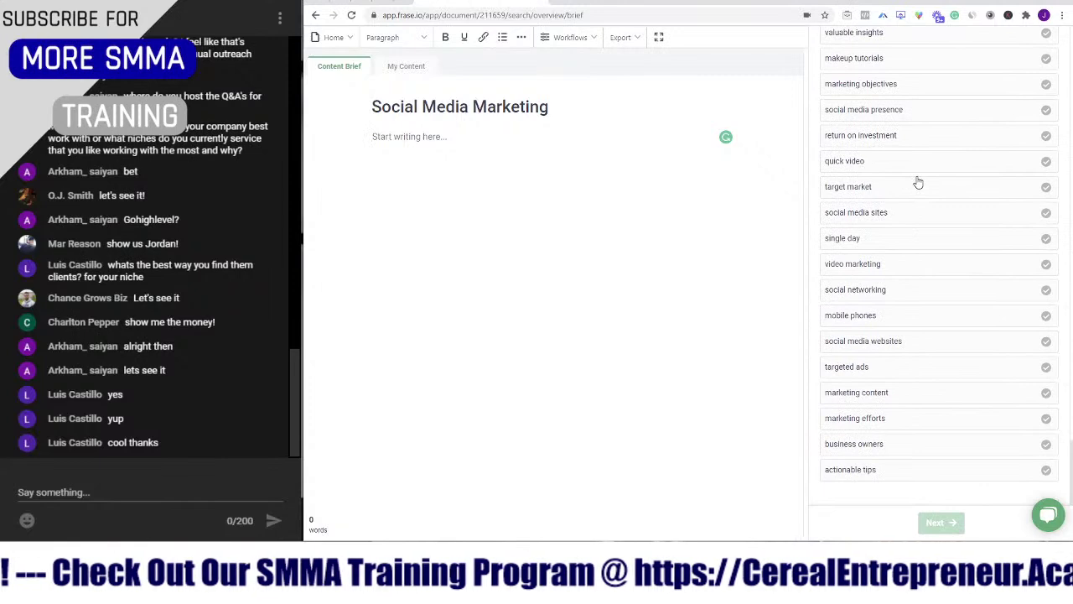
{"action": "scroll", "coordinate": [930, 183], "scroll_direction": "up", "scroll_amount": 18}
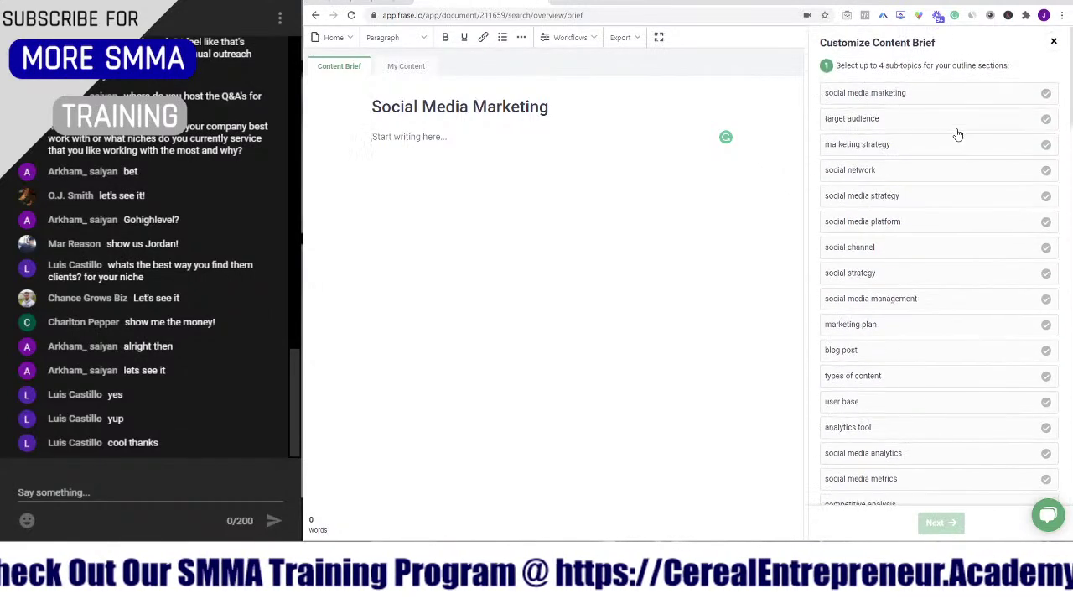
{"action": "left_click", "coordinate": [919, 97]}
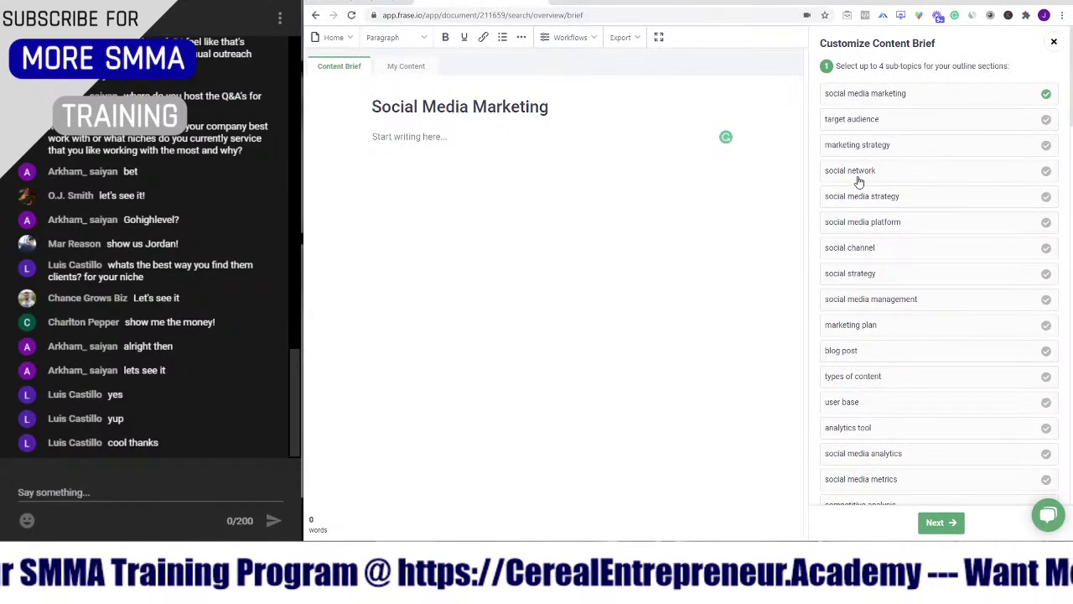
- Add "social media advertising" to the sub-topics chosen for the content brief
{"action": "scroll", "coordinate": [868, 210], "scroll_direction": "down", "scroll_amount": 3}
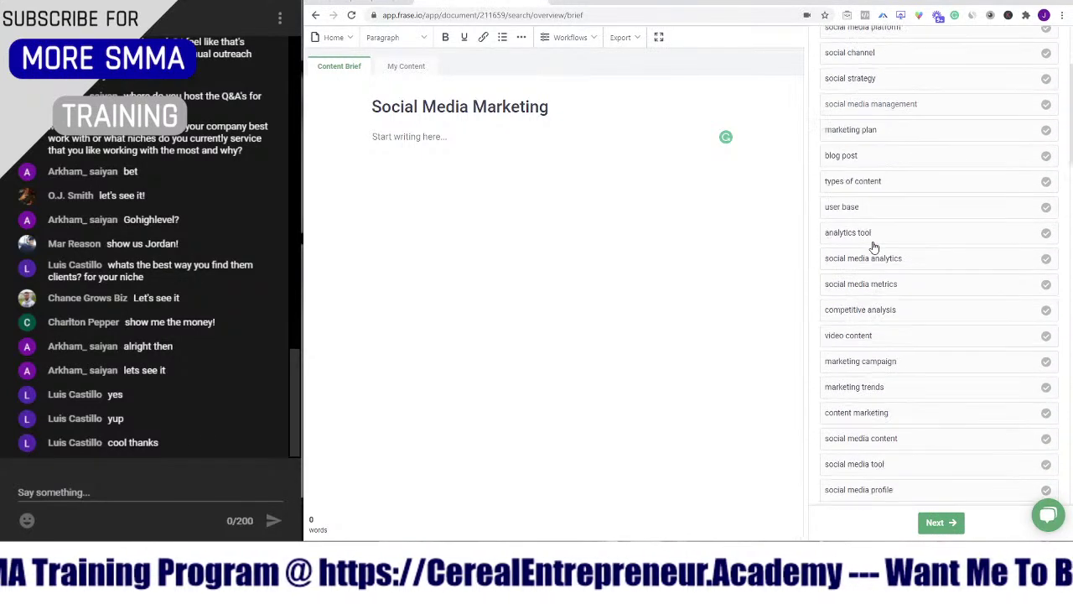
{"action": "scroll", "coordinate": [873, 247], "scroll_direction": "down", "scroll_amount": 5}
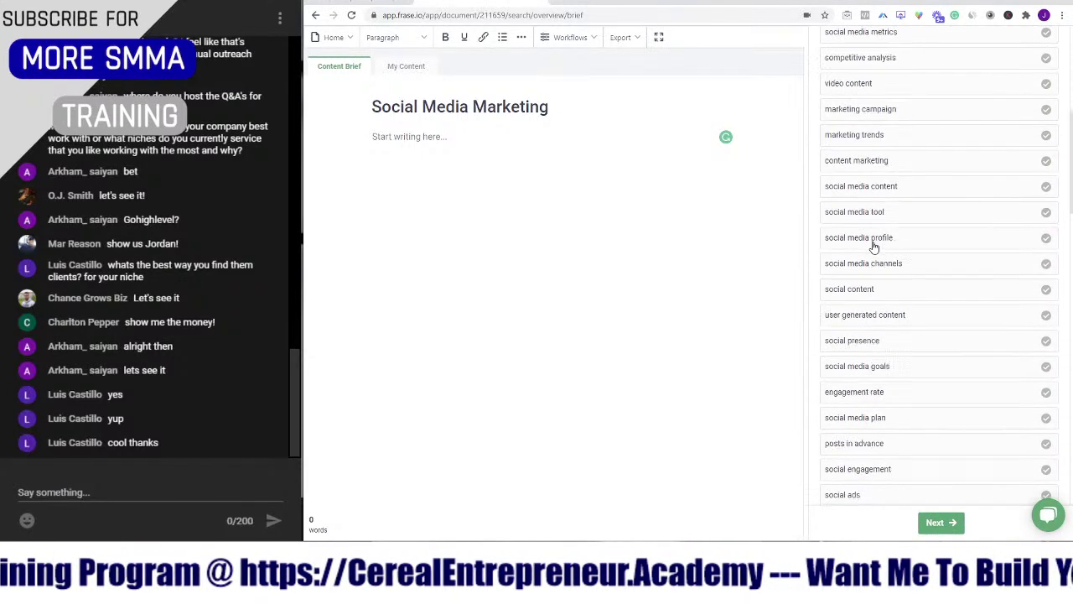
{"action": "scroll", "coordinate": [872, 246], "scroll_direction": "down", "scroll_amount": 3}
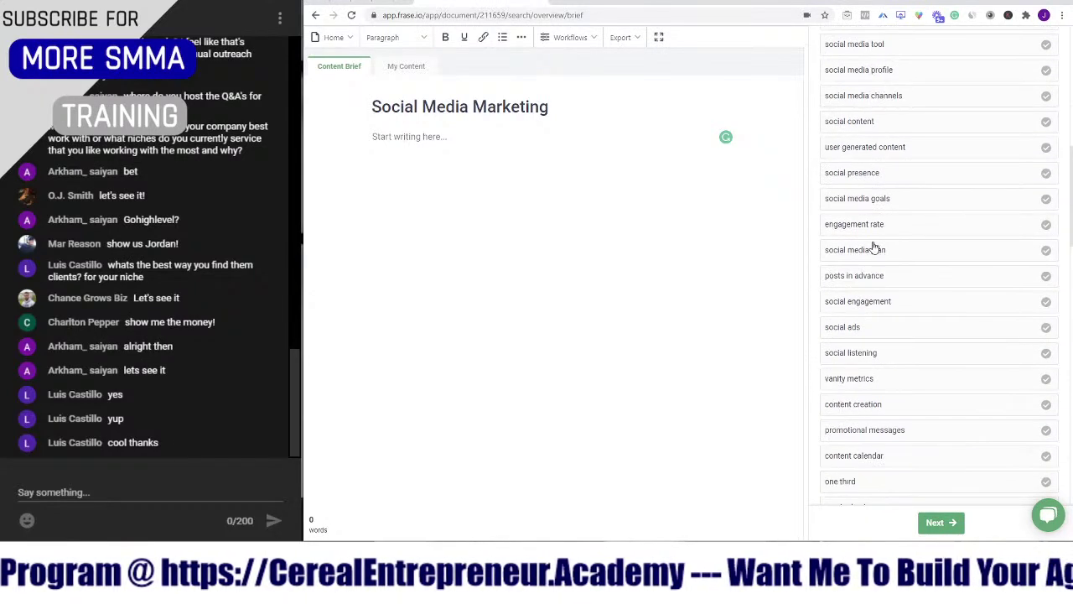
{"action": "scroll", "coordinate": [872, 247], "scroll_direction": "down", "scroll_amount": 3}
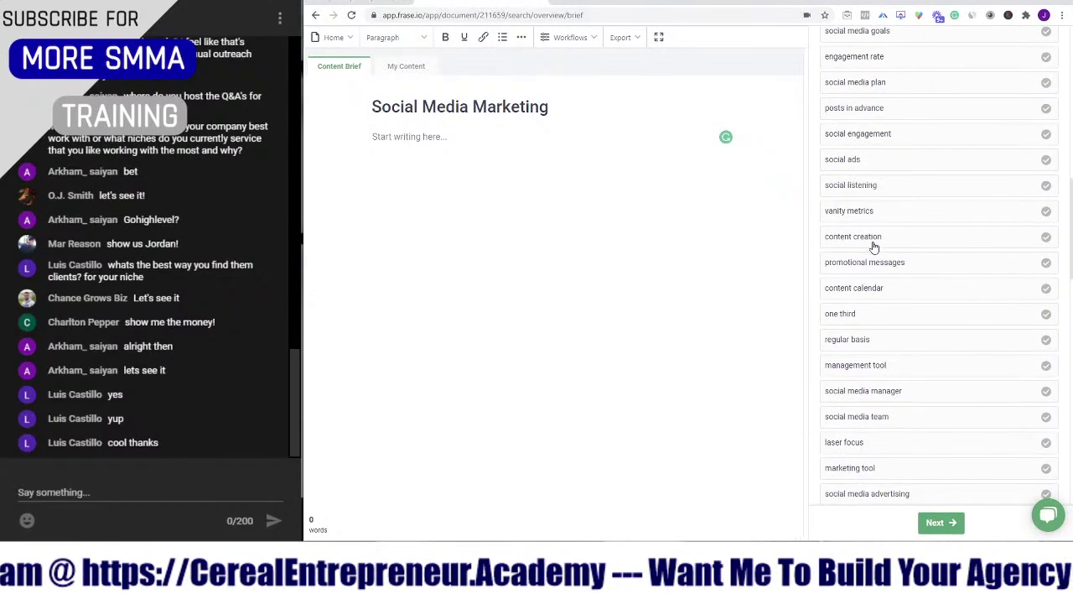
{"action": "scroll", "coordinate": [872, 246], "scroll_direction": "down", "scroll_amount": 4}
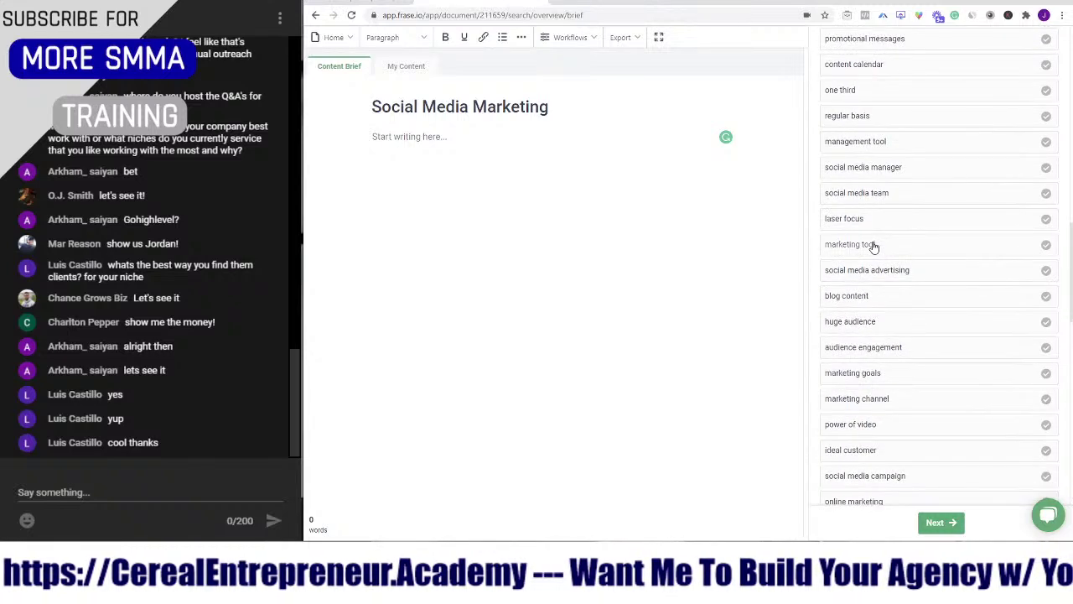
{"action": "scroll", "coordinate": [872, 246], "scroll_direction": "down", "scroll_amount": 1}
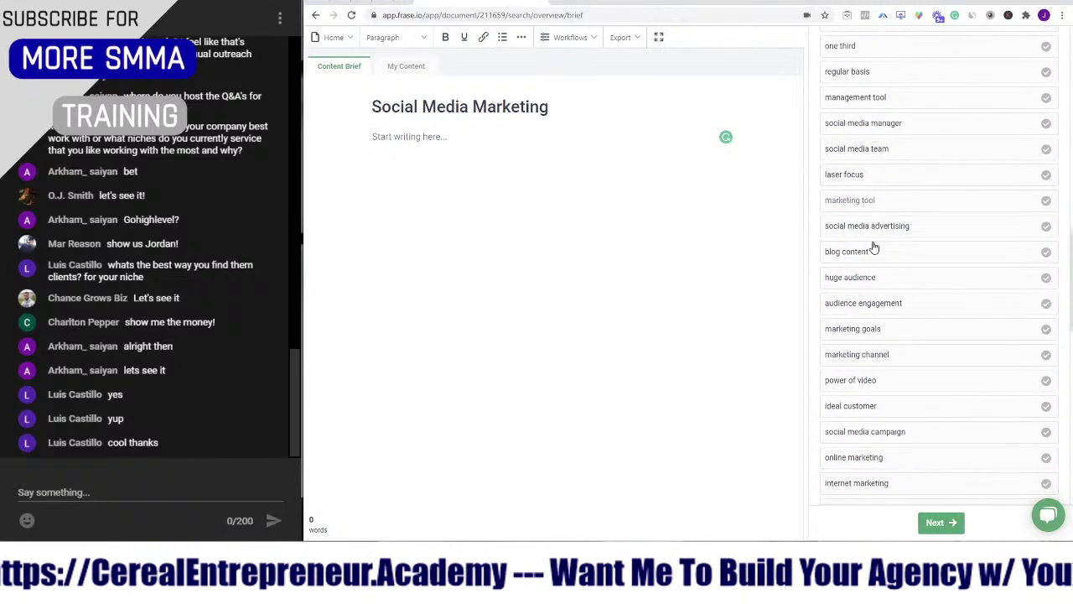
{"action": "left_click", "coordinate": [909, 219]}
- Review the remaining sub-topics and add "social media strategy" to the outline sections
{"action": "scroll", "coordinate": [850, 279], "scroll_direction": "down", "scroll_amount": 2}
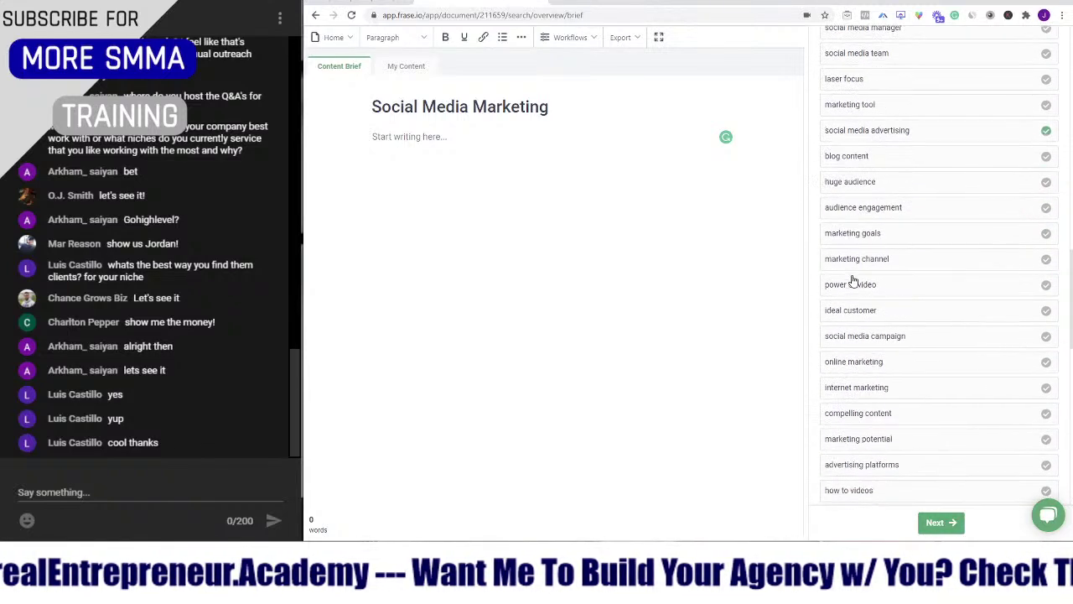
{"action": "scroll", "coordinate": [853, 280], "scroll_direction": "down", "scroll_amount": 3}
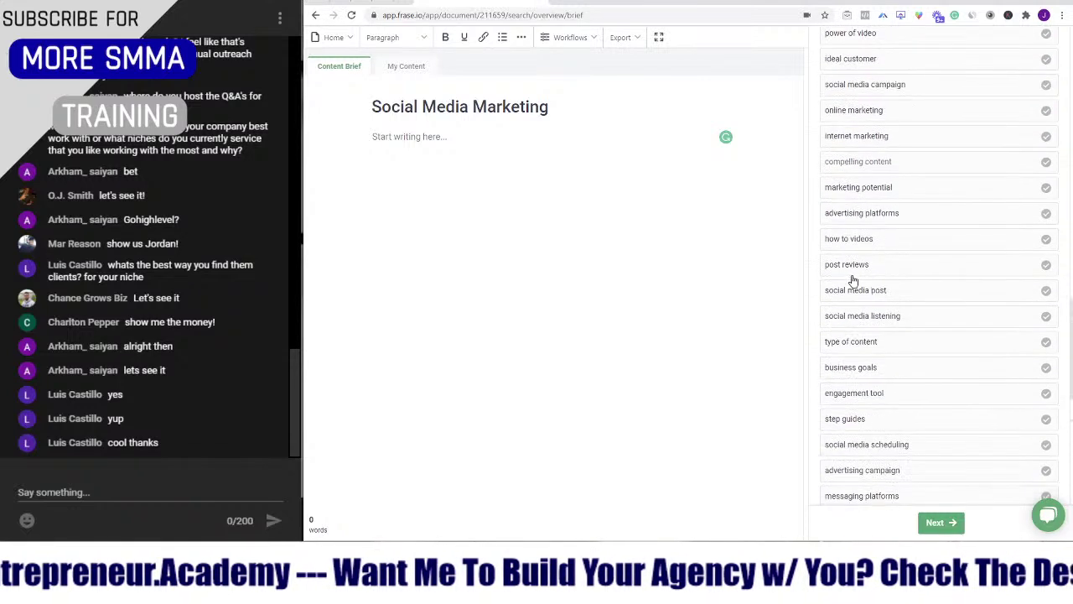
{"action": "scroll", "coordinate": [853, 281], "scroll_direction": "down", "scroll_amount": 2}
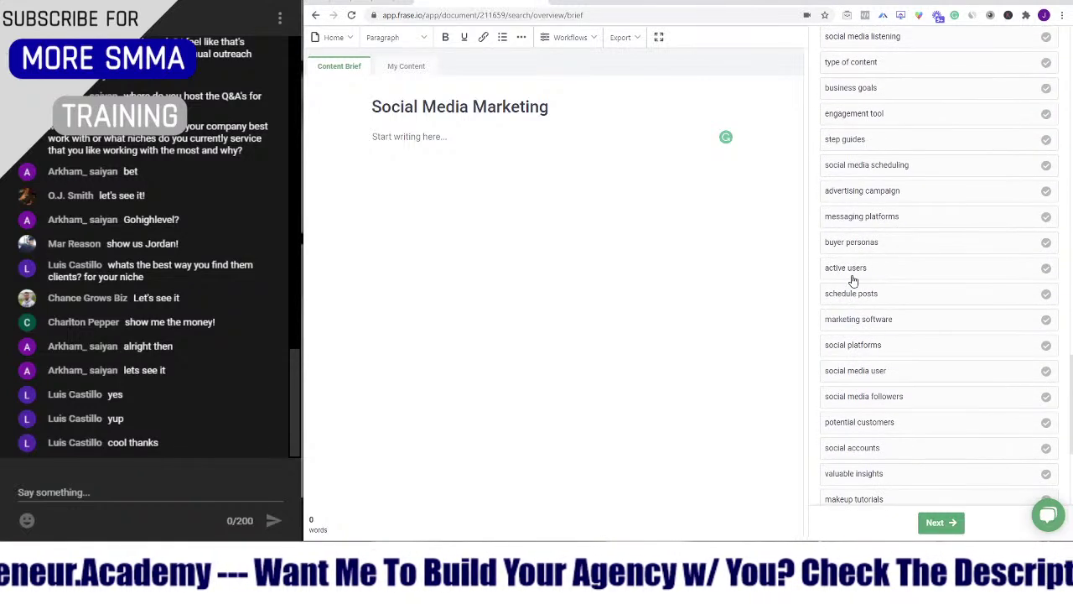
{"action": "scroll", "coordinate": [853, 281], "scroll_direction": "down", "scroll_amount": 2}
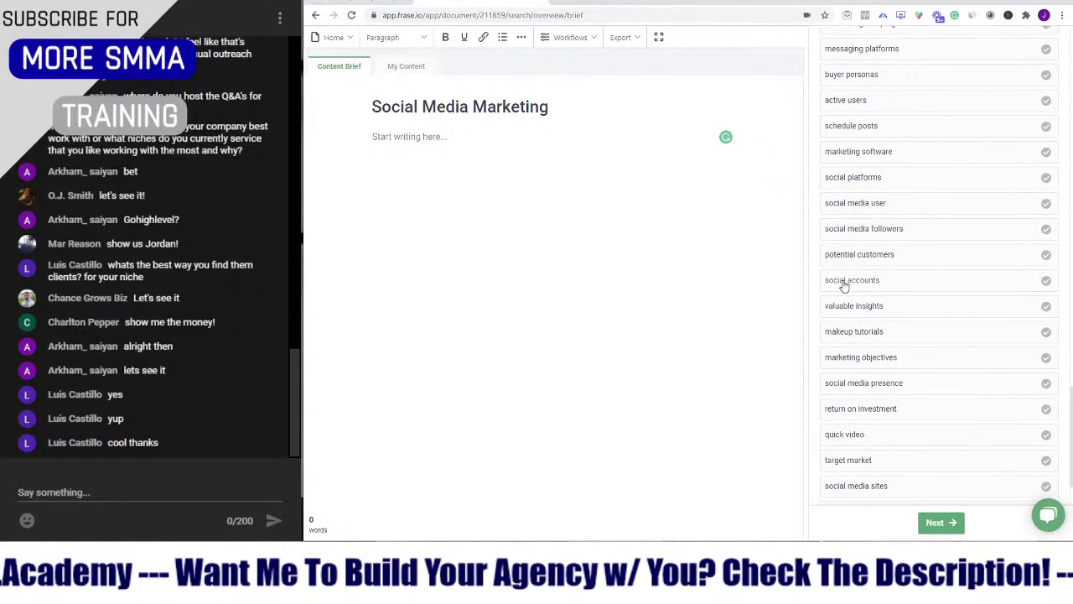
{"action": "scroll", "coordinate": [843, 286], "scroll_direction": "down", "scroll_amount": 2}
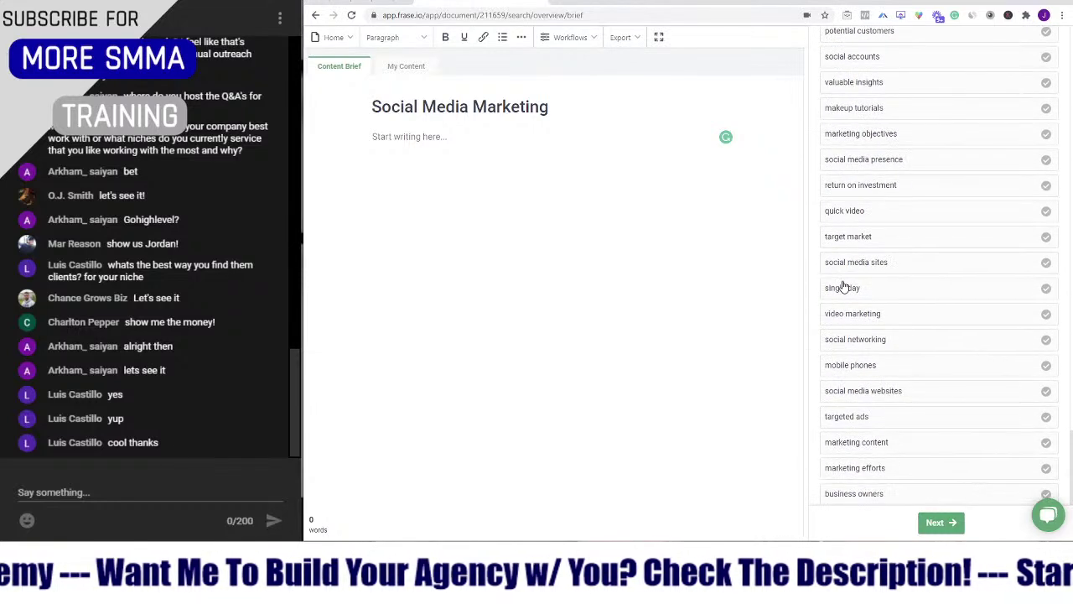
{"action": "scroll", "coordinate": [843, 287], "scroll_direction": "down", "scroll_amount": 1}
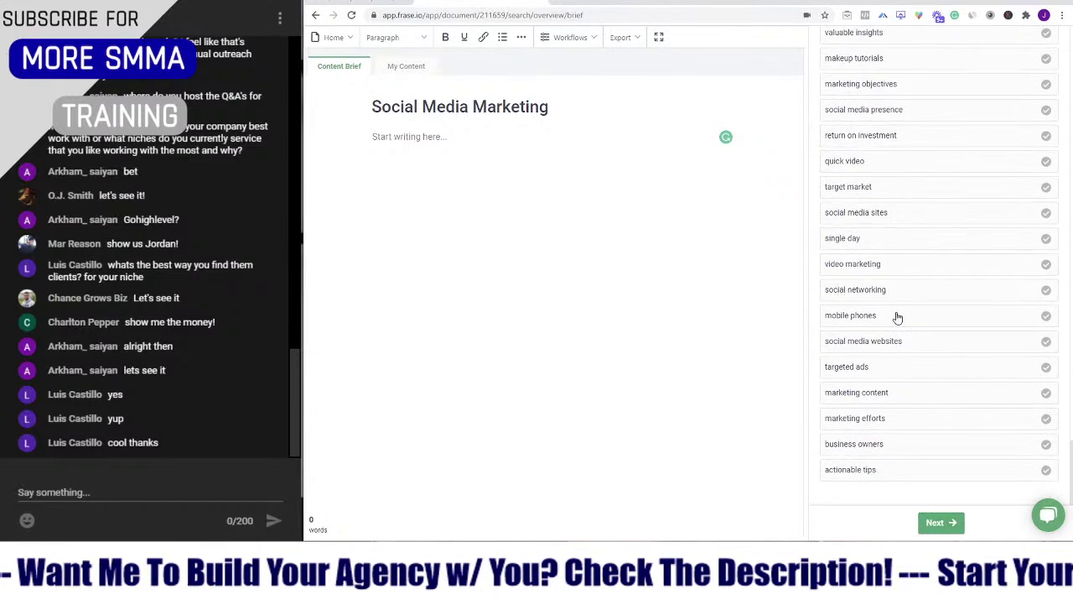
{"action": "scroll", "coordinate": [872, 304], "scroll_direction": "up", "scroll_amount": 5}
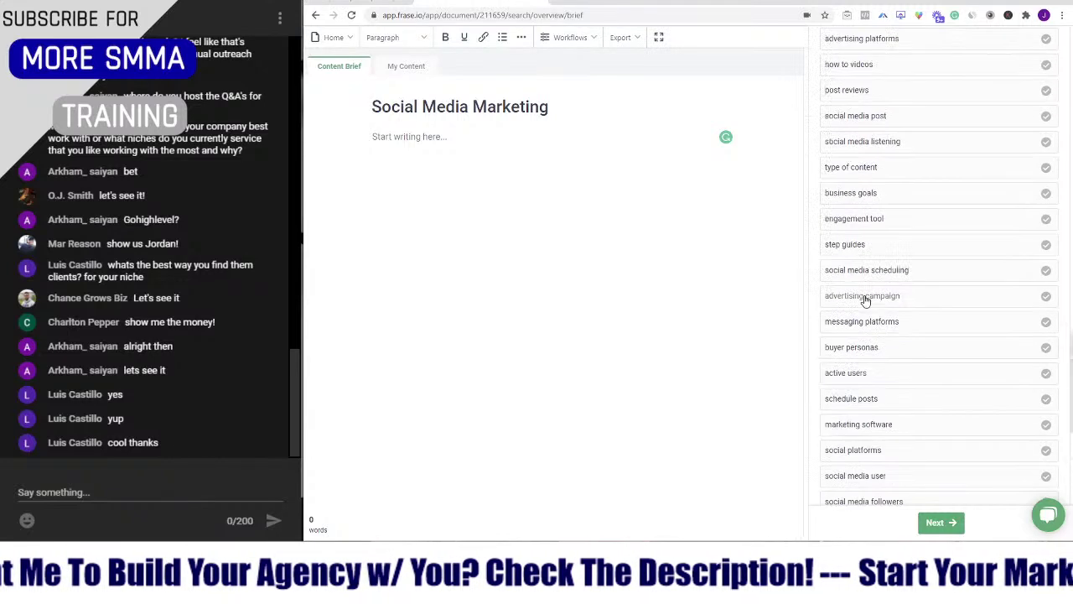
{"action": "scroll", "coordinate": [866, 302], "scroll_direction": "up", "scroll_amount": 5}
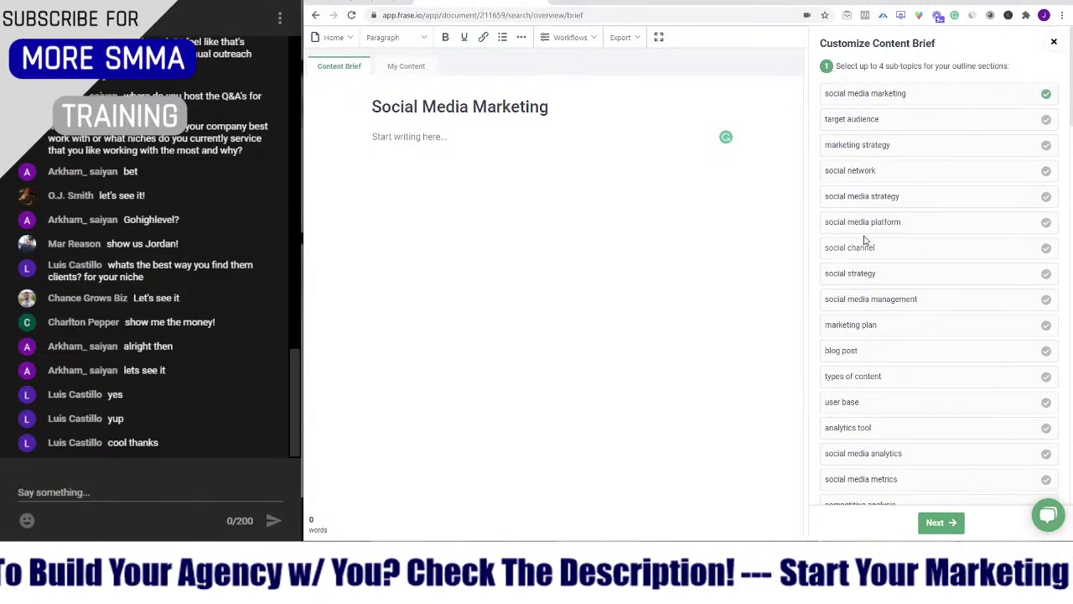
{"action": "left_click", "coordinate": [917, 201]}
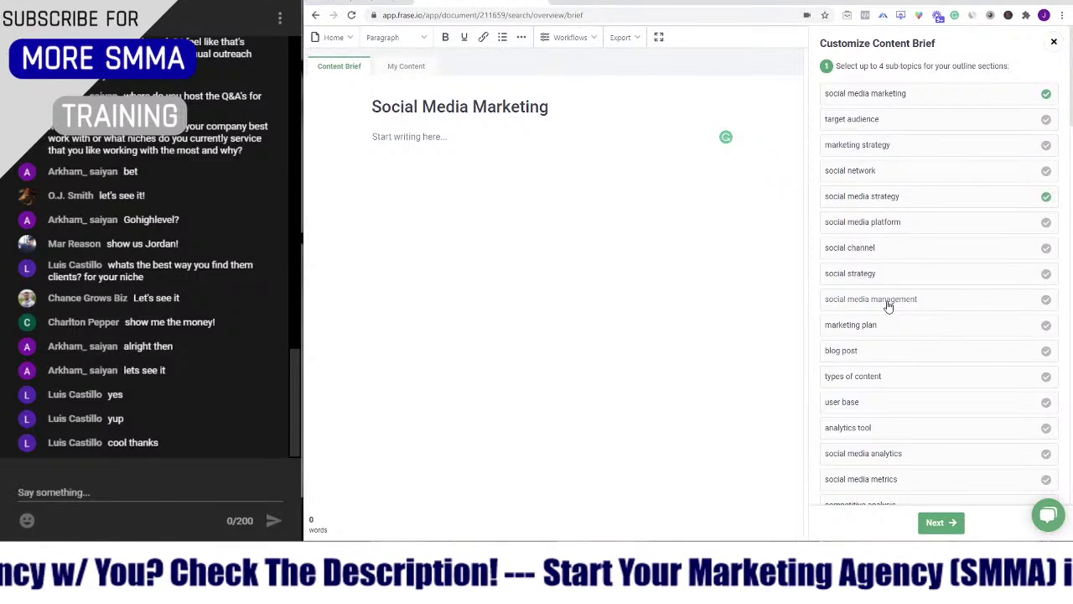
- Finish the sub-topic selection and continue to choosing the outline headers
{"action": "scroll", "coordinate": [894, 369], "scroll_direction": "down", "scroll_amount": 1}
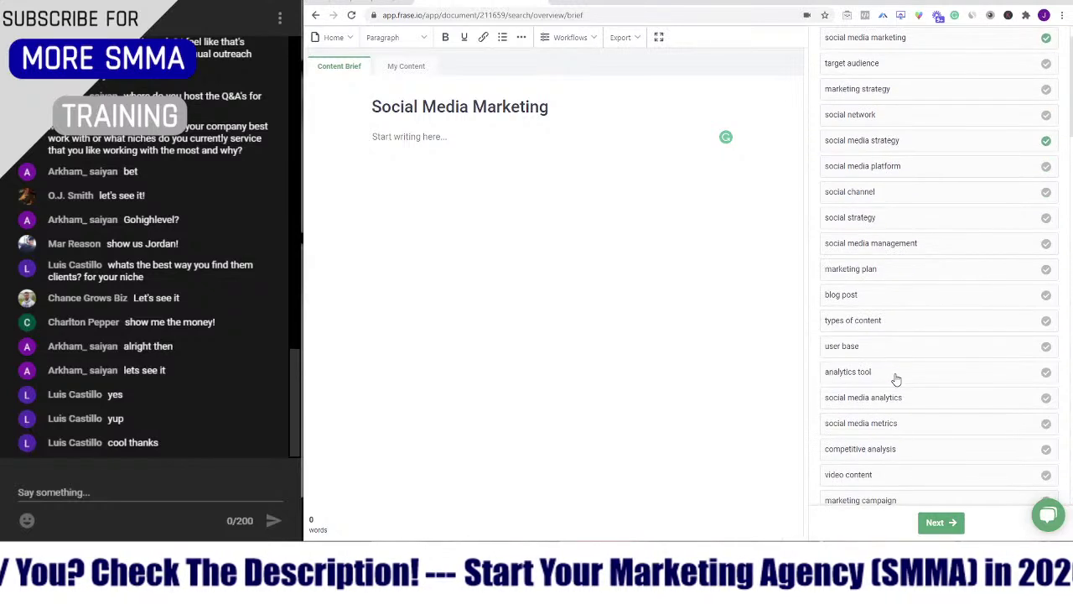
{"action": "scroll", "coordinate": [895, 379], "scroll_direction": "down", "scroll_amount": 1}
{"action": "scroll", "coordinate": [894, 376], "scroll_direction": "down", "scroll_amount": 1}
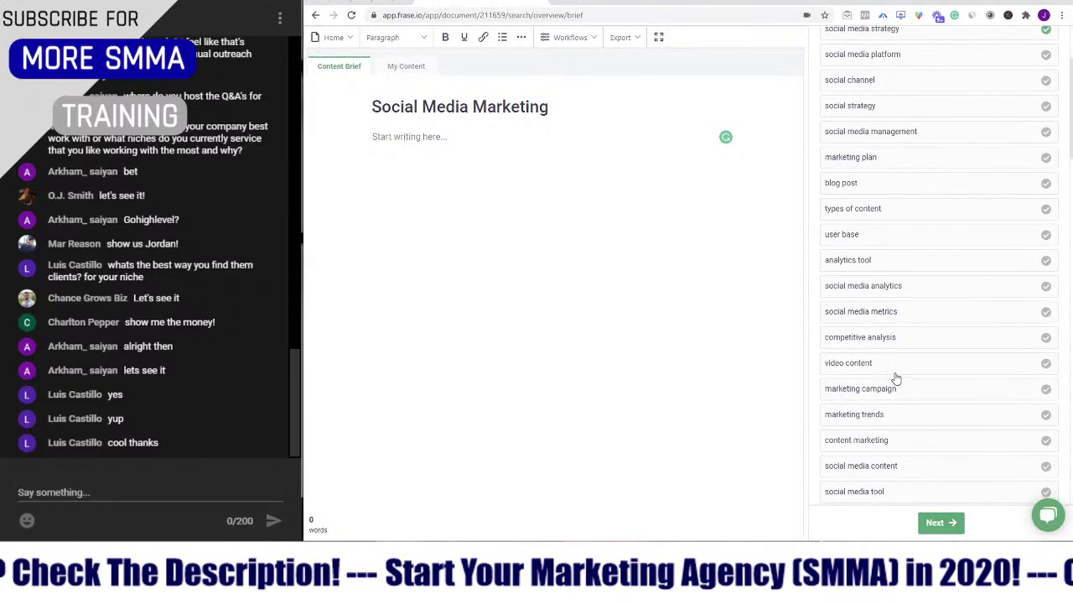
{"action": "scroll", "coordinate": [894, 377], "scroll_direction": "down", "scroll_amount": 1}
{"action": "left_click", "coordinate": [951, 524]}
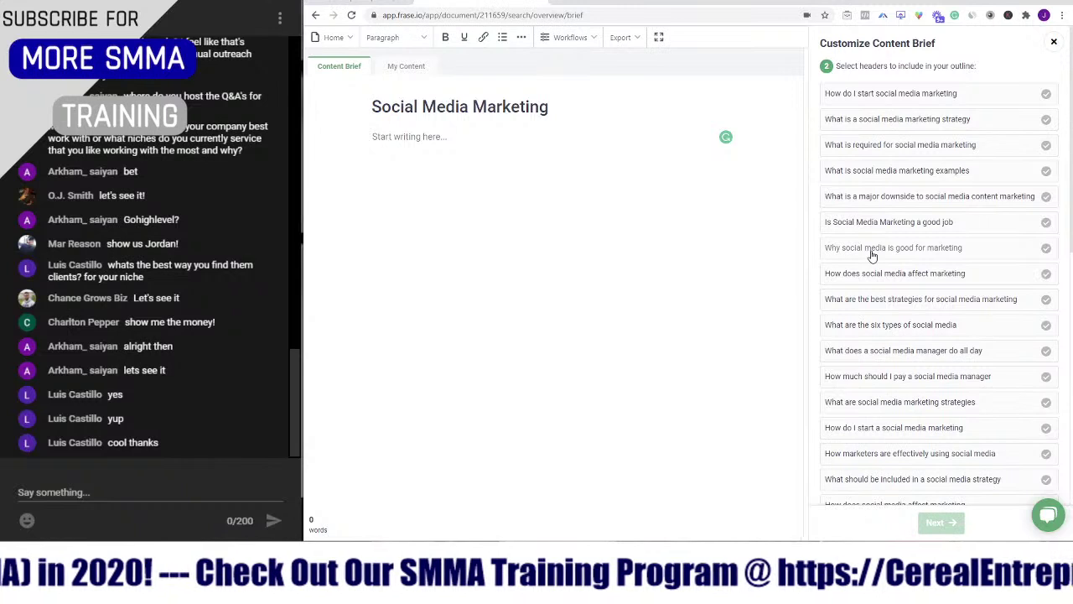
- Include the headers "What are the best strategies for social media marketing" and "How do I start social media marketing" in the outline
{"action": "left_click", "coordinate": [875, 304]}
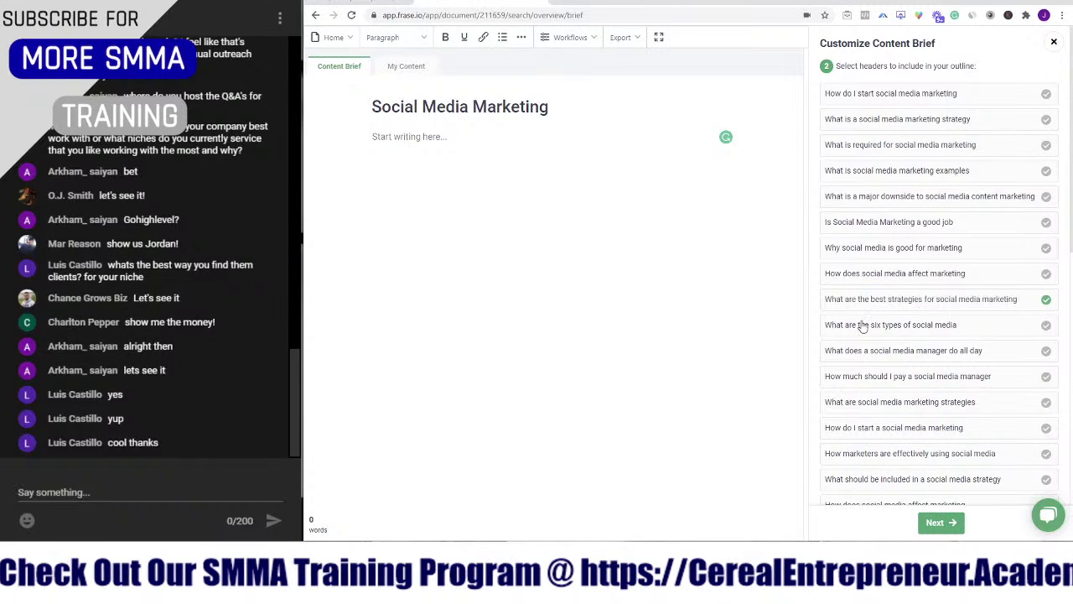
{"action": "left_click", "coordinate": [883, 97]}
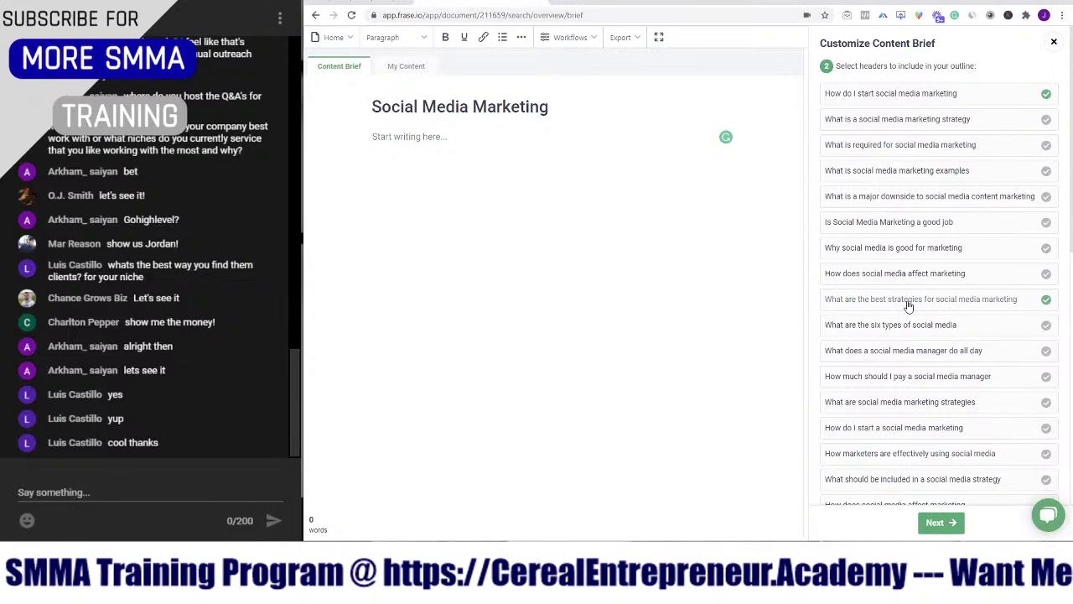
- Review the other suggested headers and include "how to do social media marketing" and "social media marketing strategy" in the outline
{"action": "scroll", "coordinate": [912, 311], "scroll_direction": "down", "scroll_amount": 1}
{"action": "scroll", "coordinate": [911, 312], "scroll_direction": "down", "scroll_amount": 2}
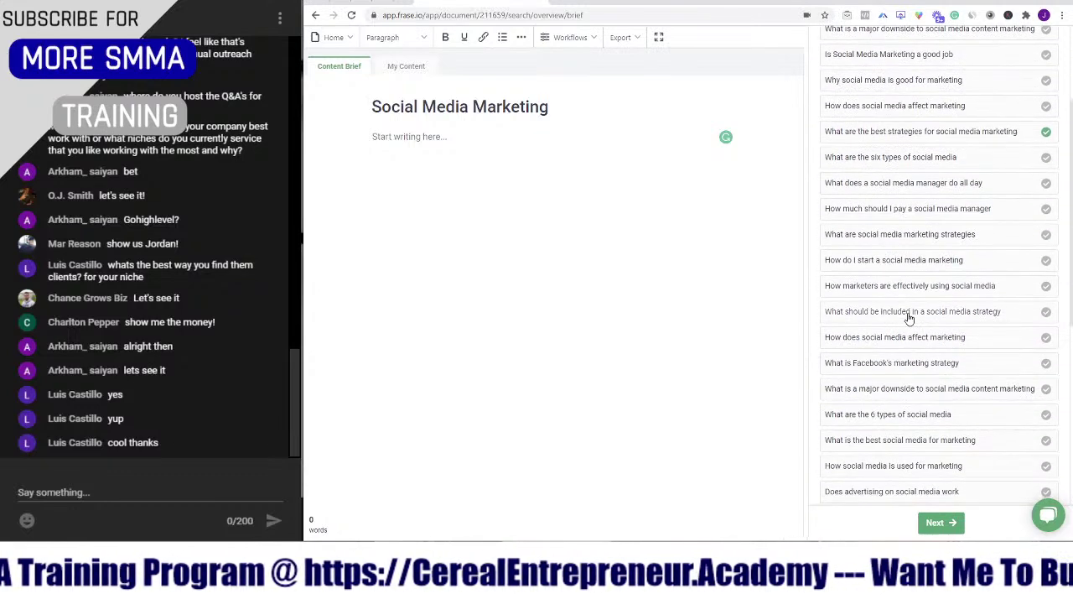
{"action": "scroll", "coordinate": [908, 317], "scroll_direction": "down", "scroll_amount": 1}
{"action": "scroll", "coordinate": [906, 321], "scroll_direction": "down", "scroll_amount": 3}
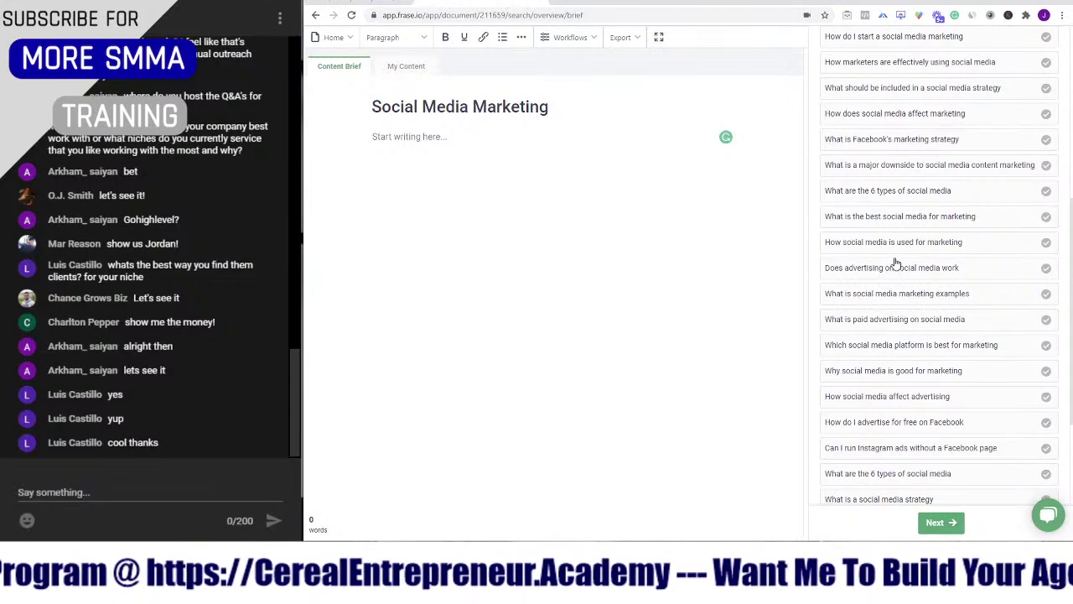
{"action": "scroll", "coordinate": [878, 291], "scroll_direction": "down", "scroll_amount": 2}
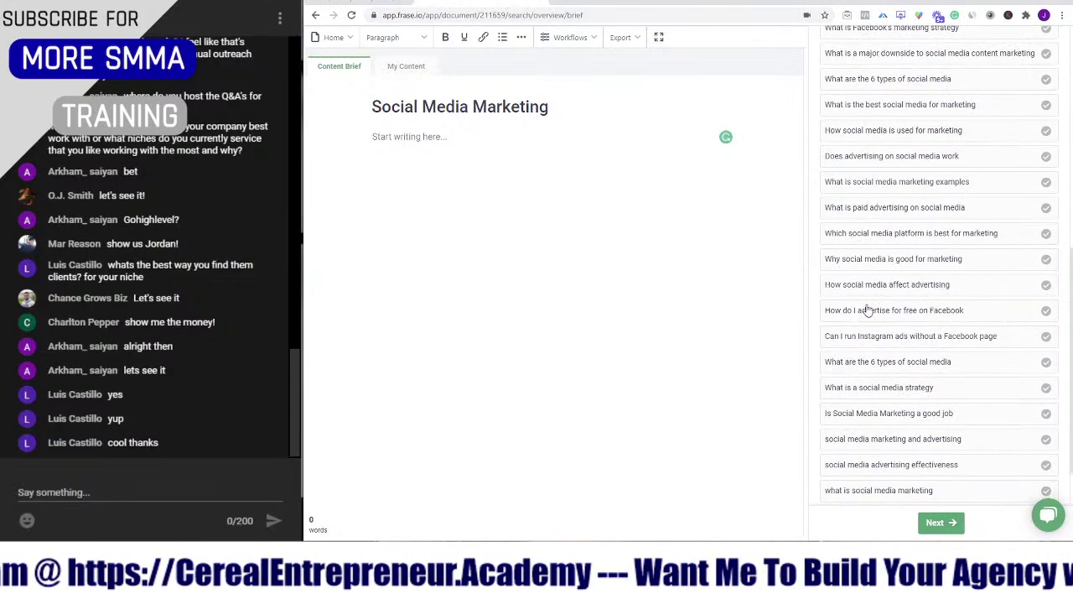
{"action": "scroll", "coordinate": [872, 269], "scroll_direction": "down", "scroll_amount": 3}
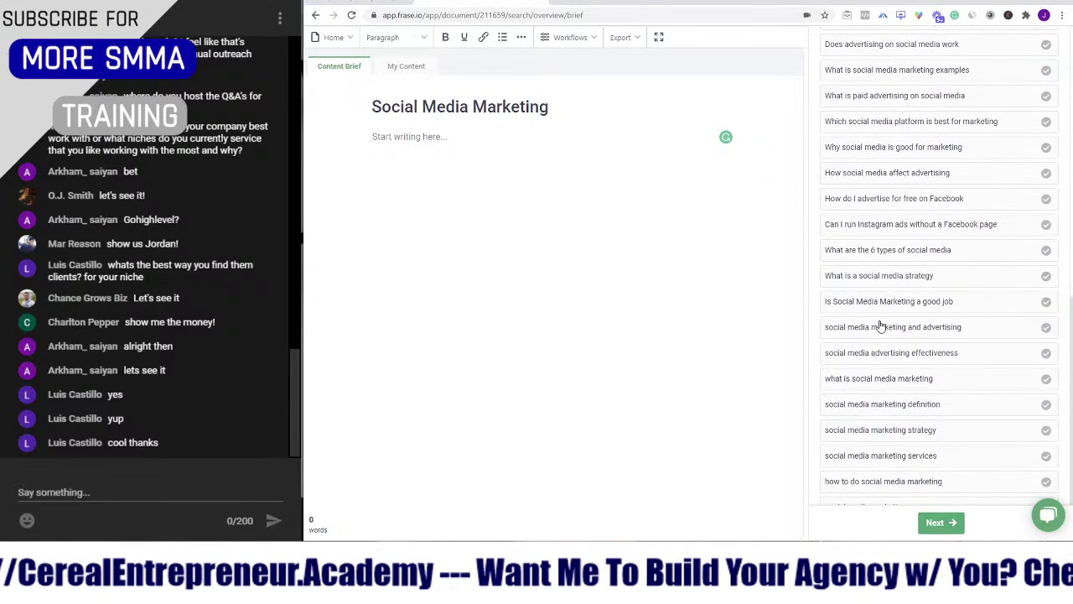
{"action": "scroll", "coordinate": [881, 320], "scroll_direction": "down", "scroll_amount": 1}
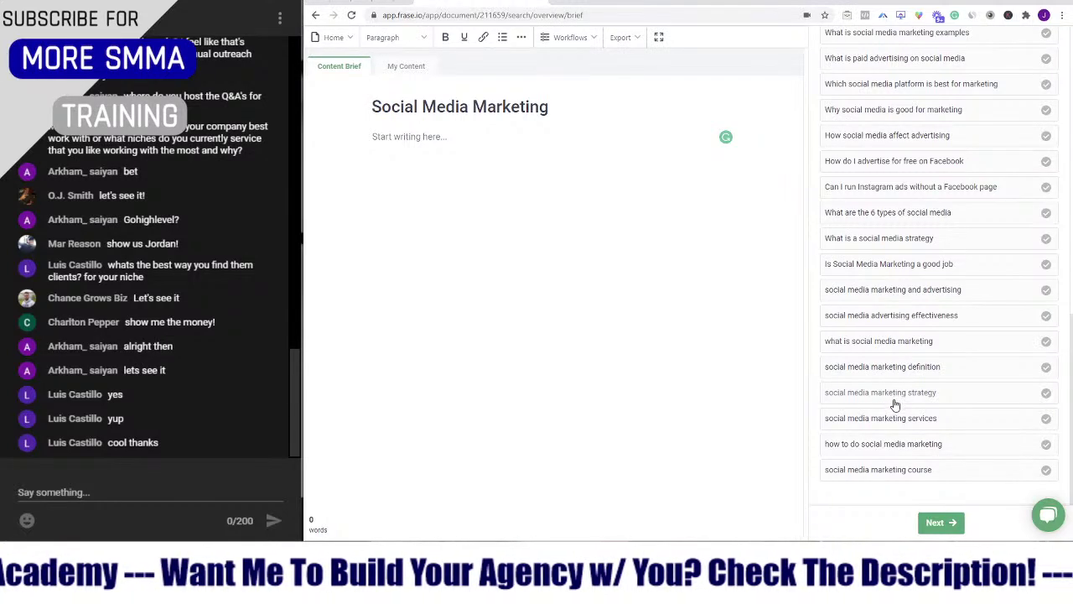
{"action": "left_click", "coordinate": [907, 444]}
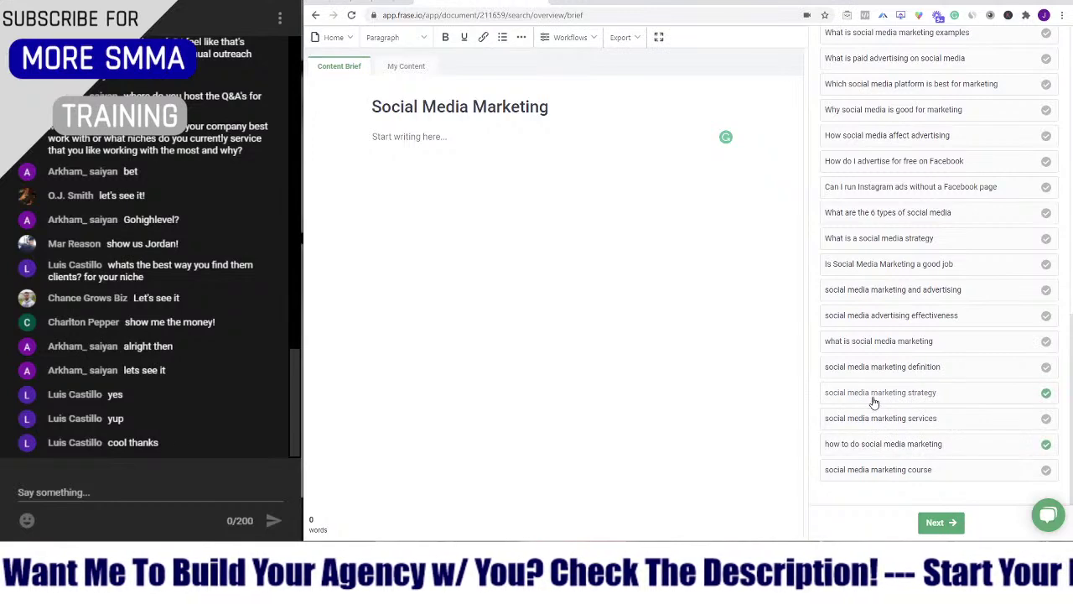
{"action": "scroll", "coordinate": [876, 394], "scroll_direction": "up", "scroll_amount": 10}
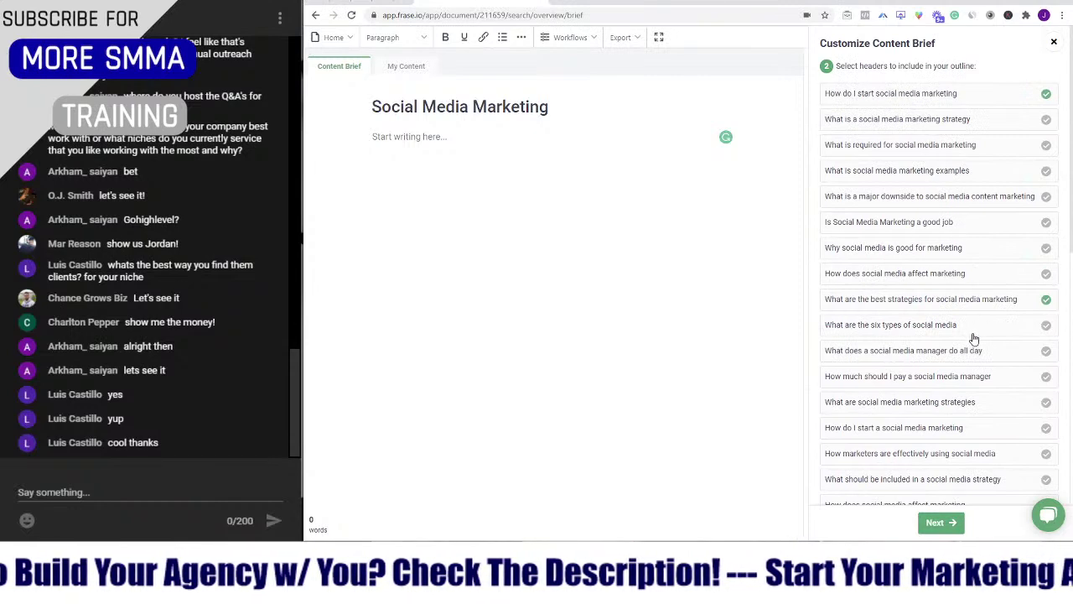
- Check the remaining suggested headers and continue to configuring the brief's sections
{"action": "scroll", "coordinate": [948, 318], "scroll_direction": "down", "scroll_amount": 5}
{"action": "scroll", "coordinate": [947, 319], "scroll_direction": "down", "scroll_amount": 2}
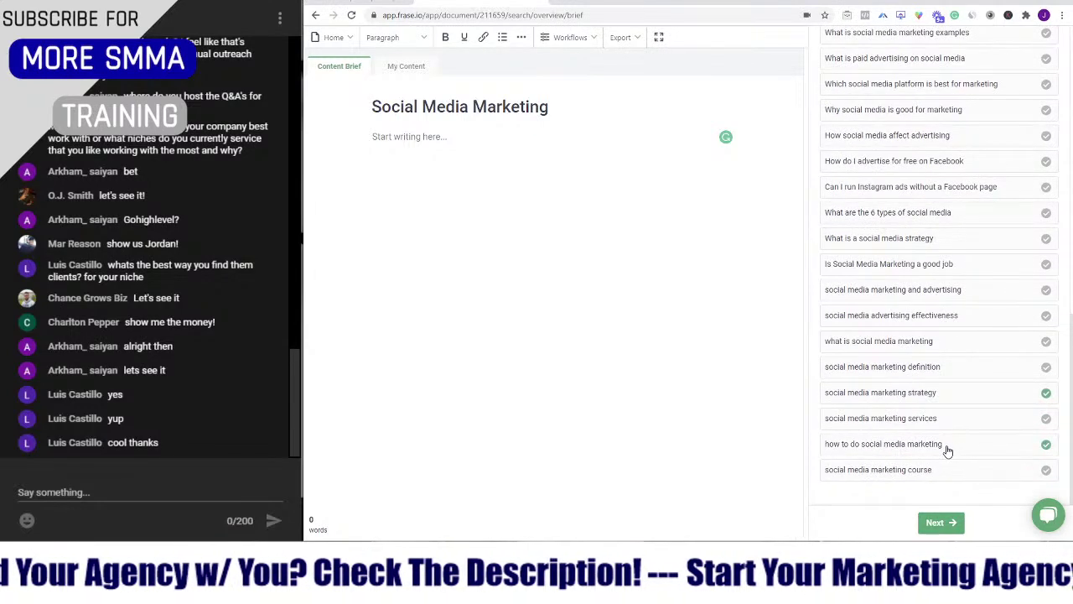
{"action": "left_click", "coordinate": [951, 521]}
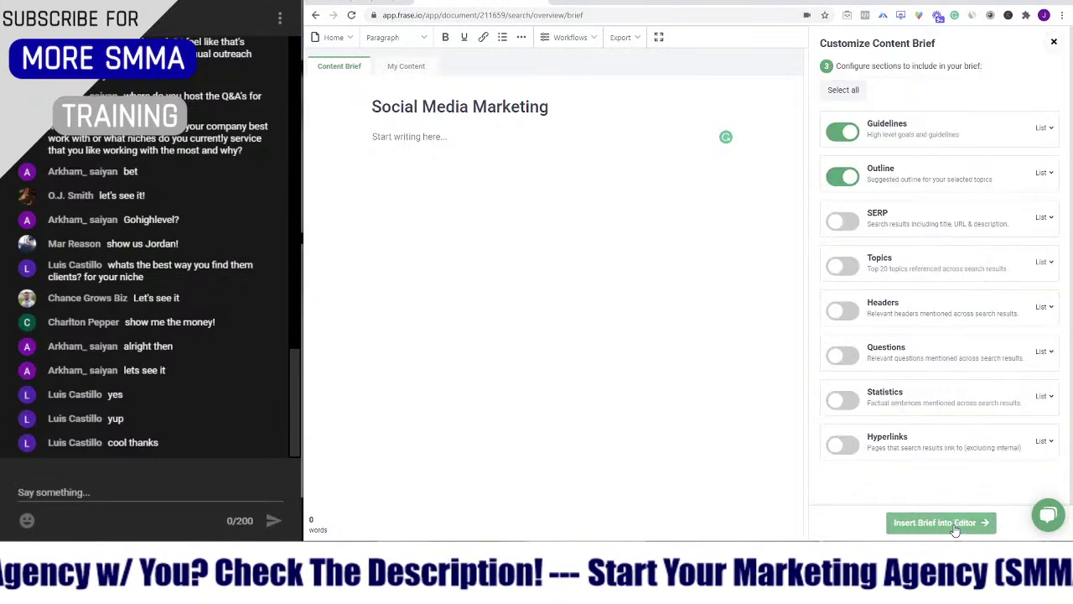
- Enable the SERP, Topics, Headers, Questions, Statistics and Hyperlinks sections, and insert the brief into the editor
{"action": "left_click", "coordinate": [843, 220]}
{"action": "left_click", "coordinate": [843, 267]}
{"action": "left_click", "coordinate": [838, 312]}
{"action": "left_click", "coordinate": [842, 355]}
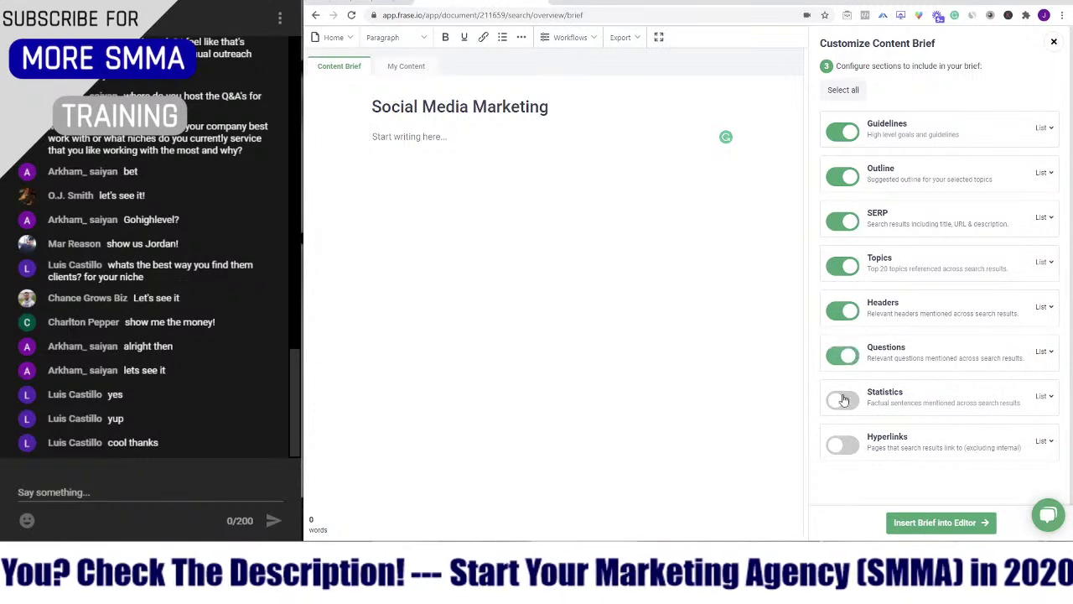
{"action": "left_click", "coordinate": [843, 400]}
{"action": "left_click", "coordinate": [842, 445]}
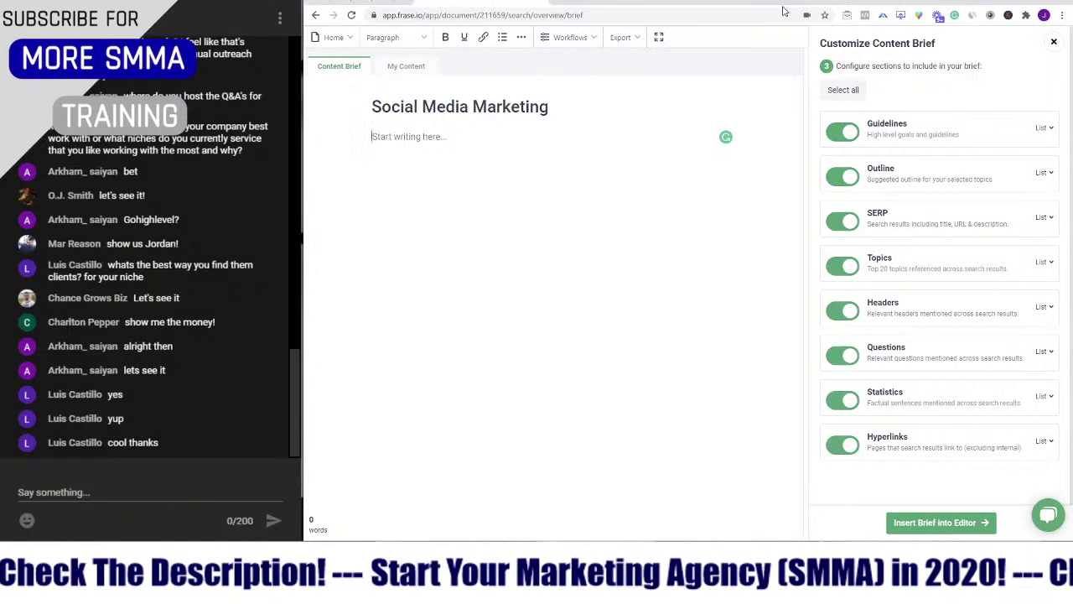
{"action": "left_click", "coordinate": [920, 523]}
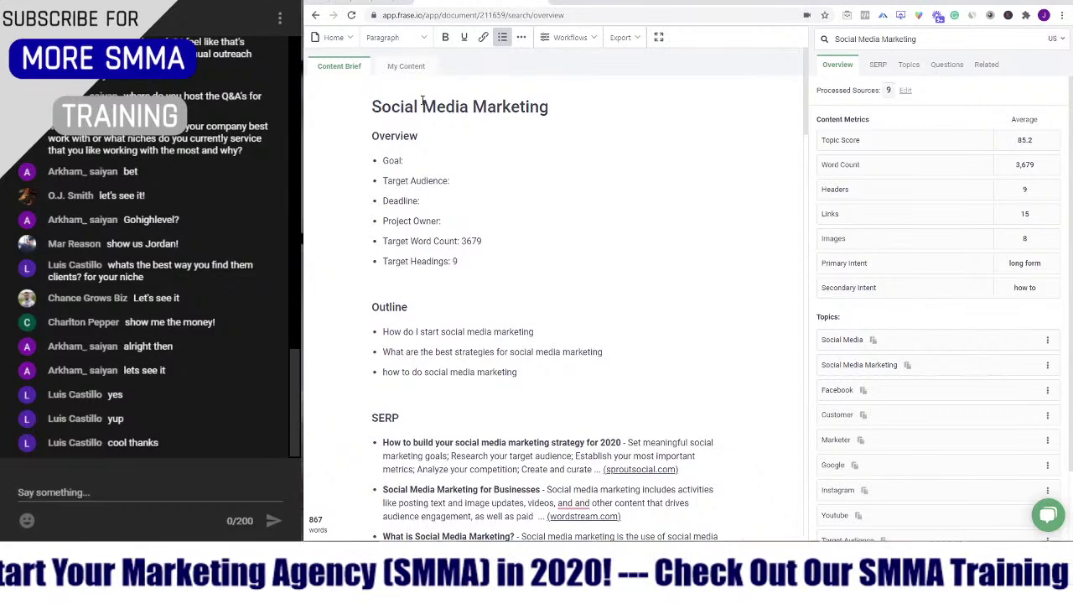
- Review the brief's title, the Overview fields with target word count and headings, and the Outline items
{"action": "left_click_drag", "start_coordinate": [371, 106], "coordinate": [585, 106]}
{"action": "left_click", "coordinate": [585, 107]}
{"action": "left_click", "coordinate": [429, 162]}
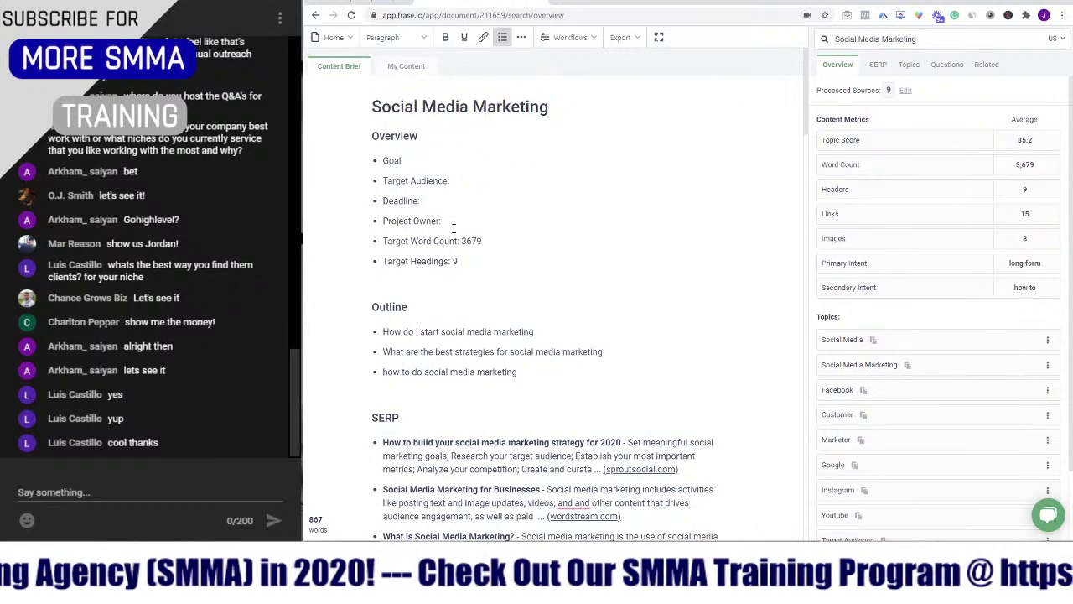
{"action": "left_click_drag", "start_coordinate": [482, 242], "coordinate": [452, 261]}
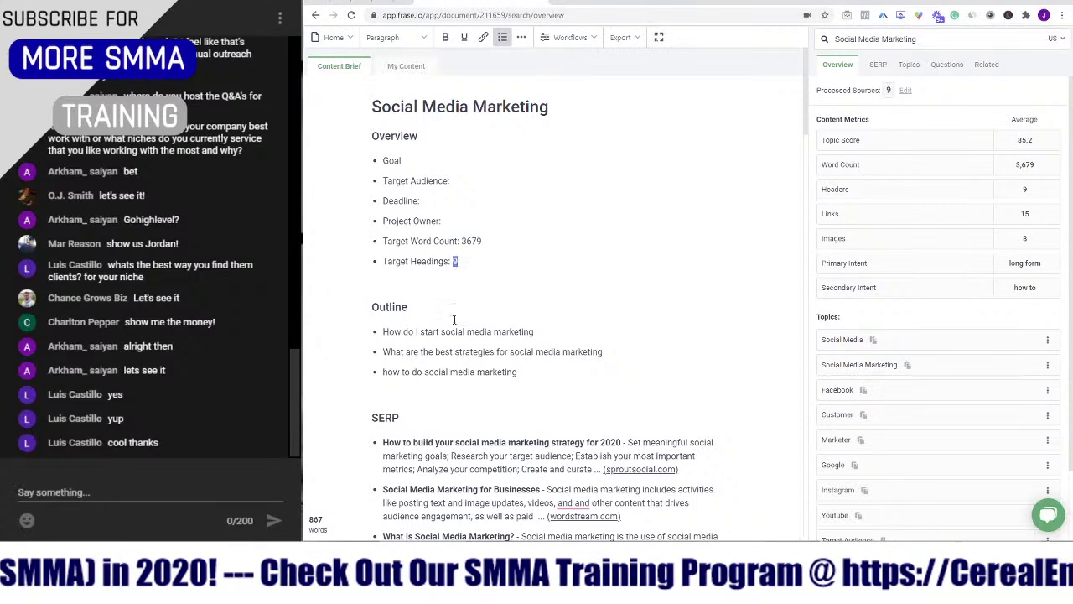
{"action": "scroll", "coordinate": [461, 309], "scroll_direction": "down", "scroll_amount": 2}
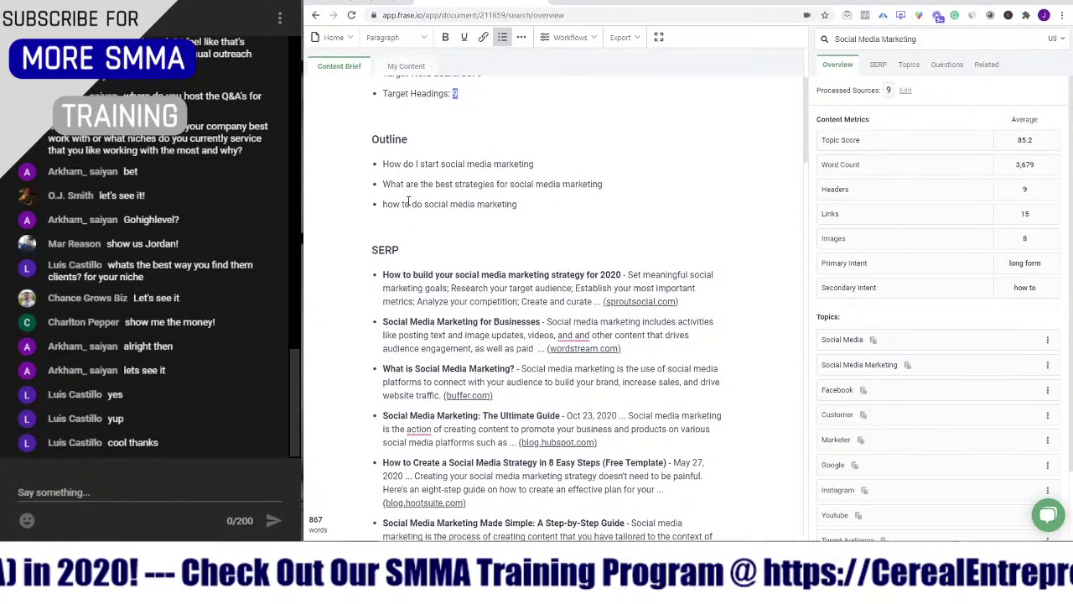
{"action": "left_click_drag", "start_coordinate": [383, 164], "coordinate": [545, 205]}
{"action": "left_click", "coordinate": [543, 210]}
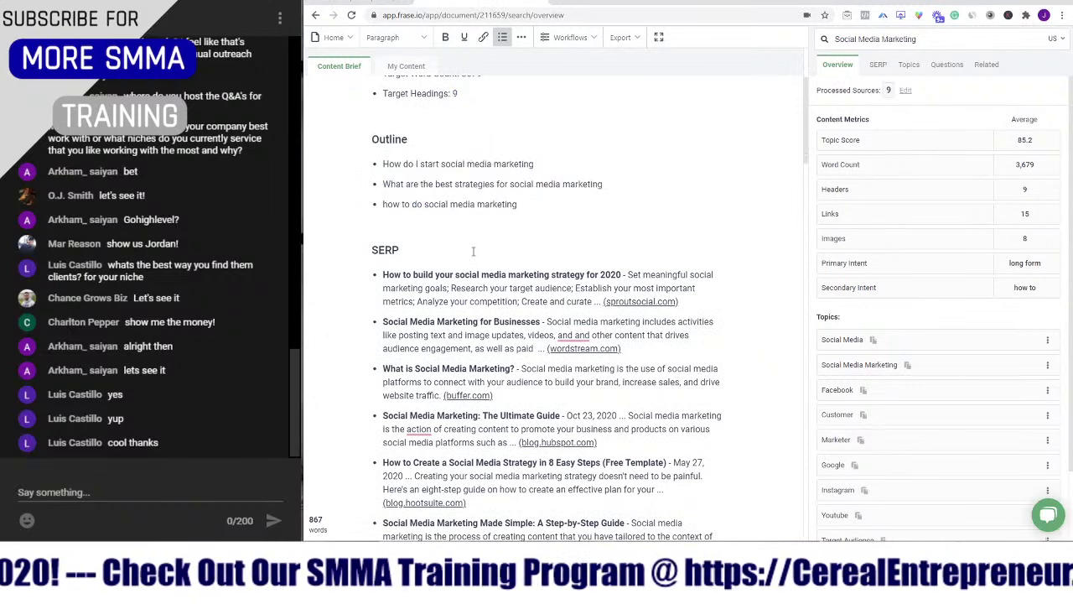
- Examine the SERP section's list of top search results with their titles, descriptions and source sites
{"action": "scroll", "coordinate": [473, 251], "scroll_direction": "down", "scroll_amount": 2}
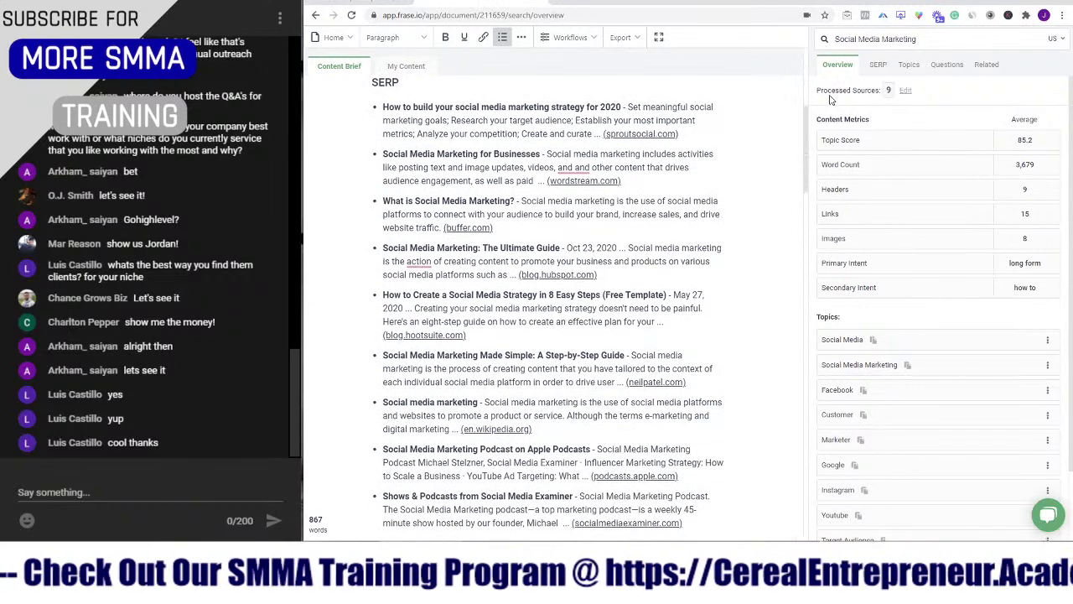
{"action": "left_click_drag", "start_coordinate": [372, 82], "coordinate": [400, 82]}
{"action": "scroll", "coordinate": [436, 110], "scroll_direction": "down", "scroll_amount": 2}
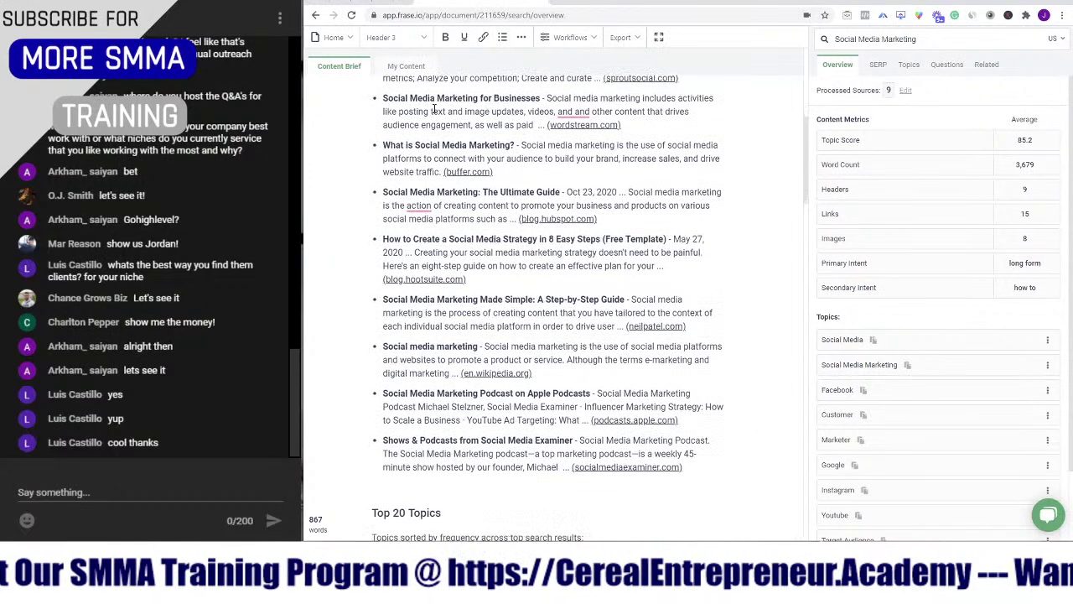
{"action": "scroll", "coordinate": [434, 181], "scroll_direction": "up", "scroll_amount": 2}
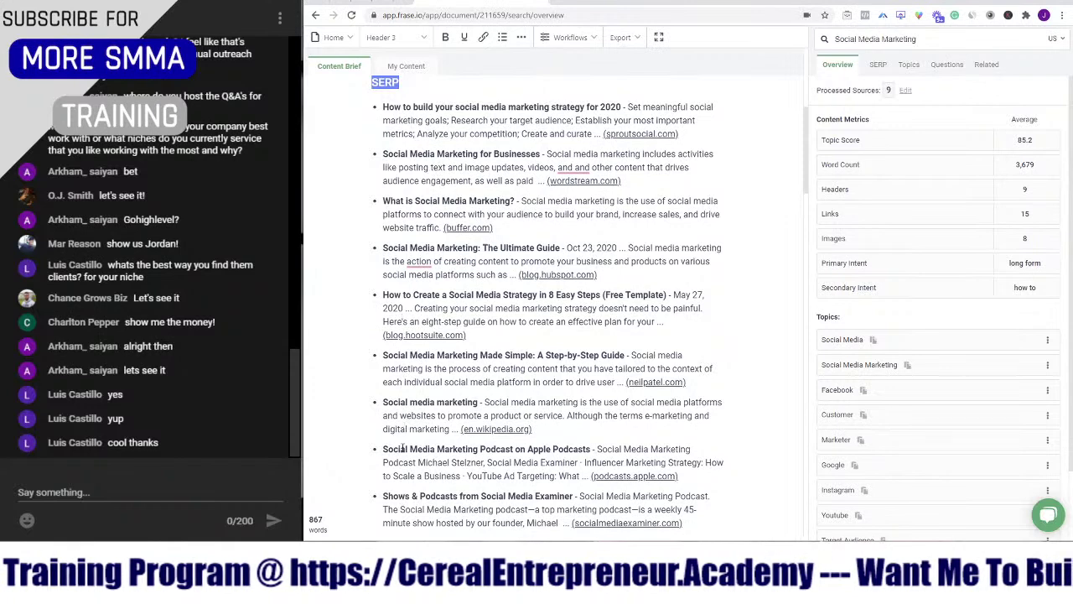
{"action": "scroll", "coordinate": [402, 449], "scroll_direction": "down", "scroll_amount": 1}
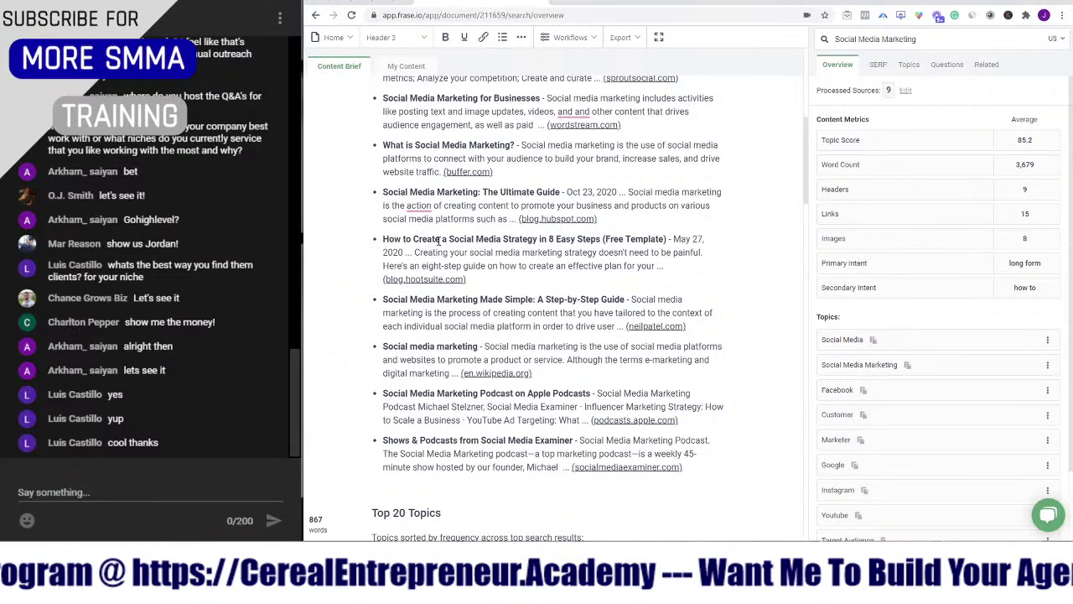
{"action": "scroll", "coordinate": [443, 248], "scroll_direction": "up", "scroll_amount": 1}
{"action": "scroll", "coordinate": [443, 248], "scroll_direction": "up", "scroll_amount": 1}
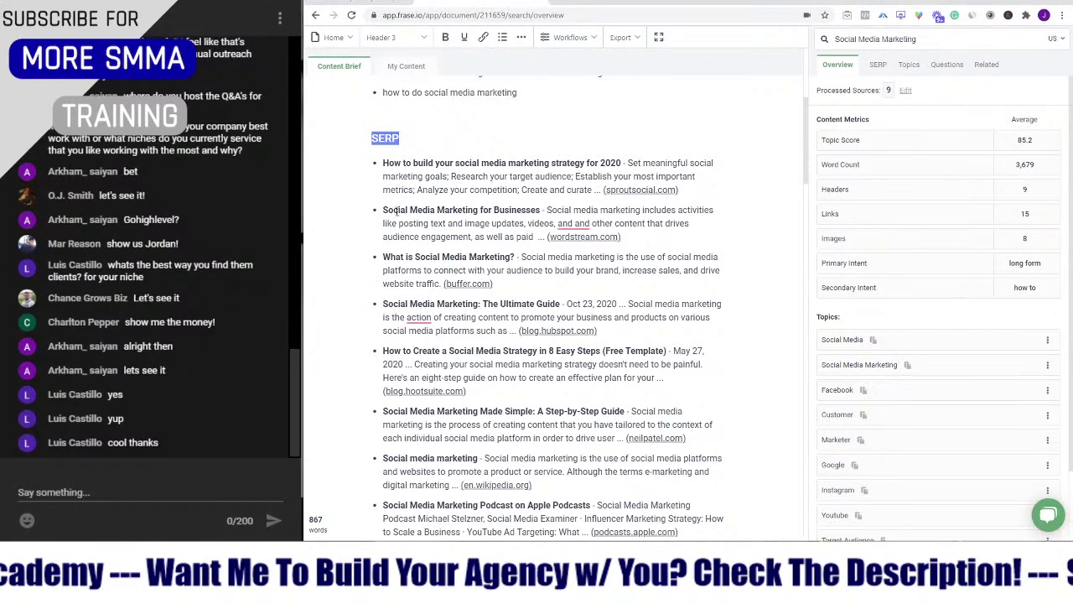
{"action": "scroll", "coordinate": [411, 260], "scroll_direction": "down", "scroll_amount": 1}
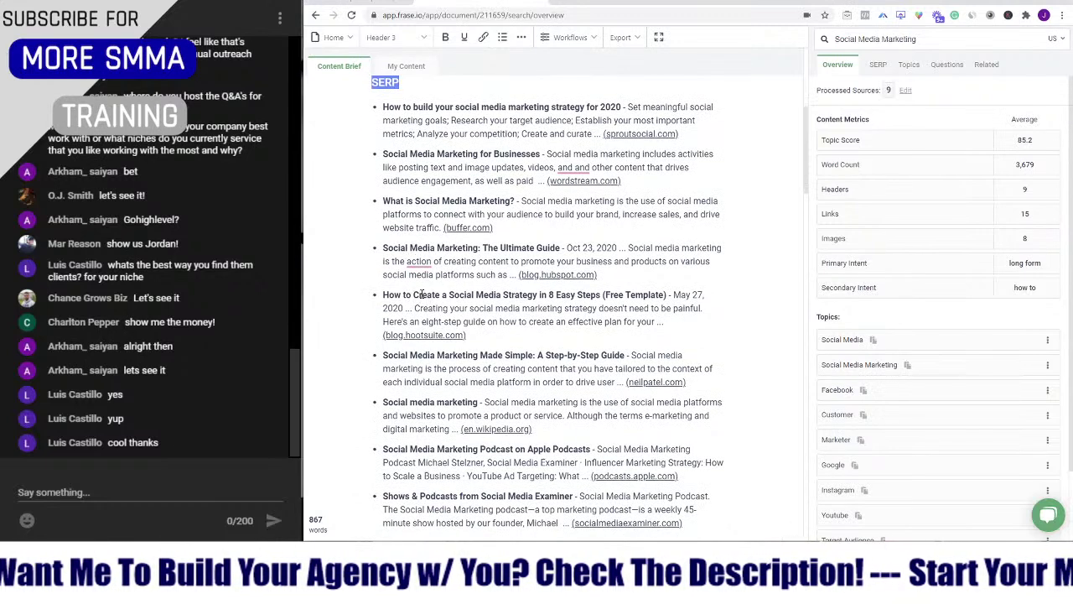
{"action": "scroll", "coordinate": [629, 294], "scroll_direction": "down", "scroll_amount": 1}
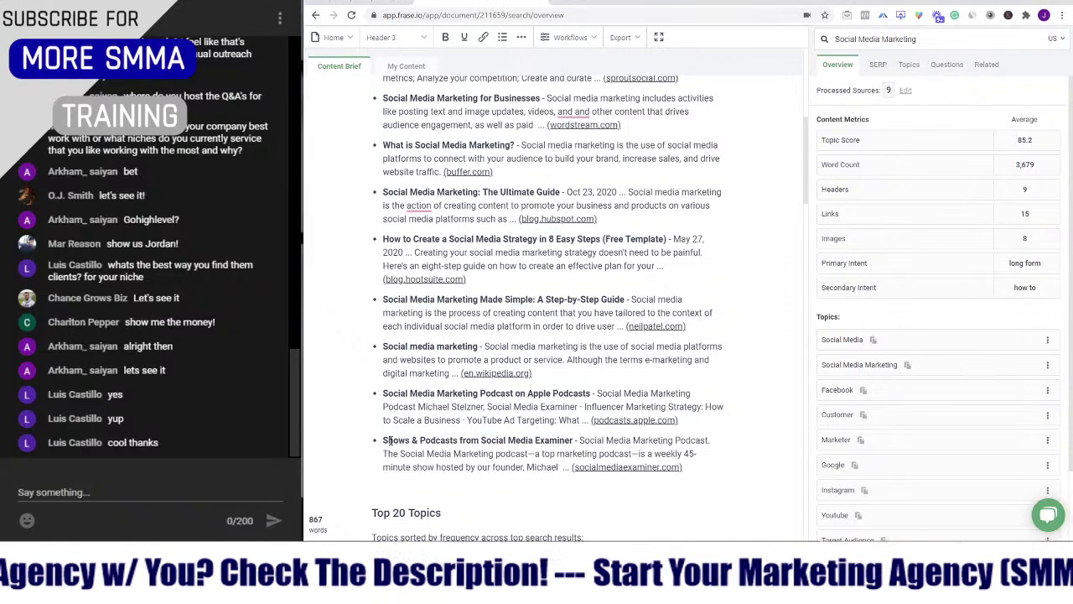
- Examine the Top 20 Topics list of terms sorted by frequency across the top search results
{"action": "scroll", "coordinate": [567, 406], "scroll_direction": "up", "scroll_amount": 5}
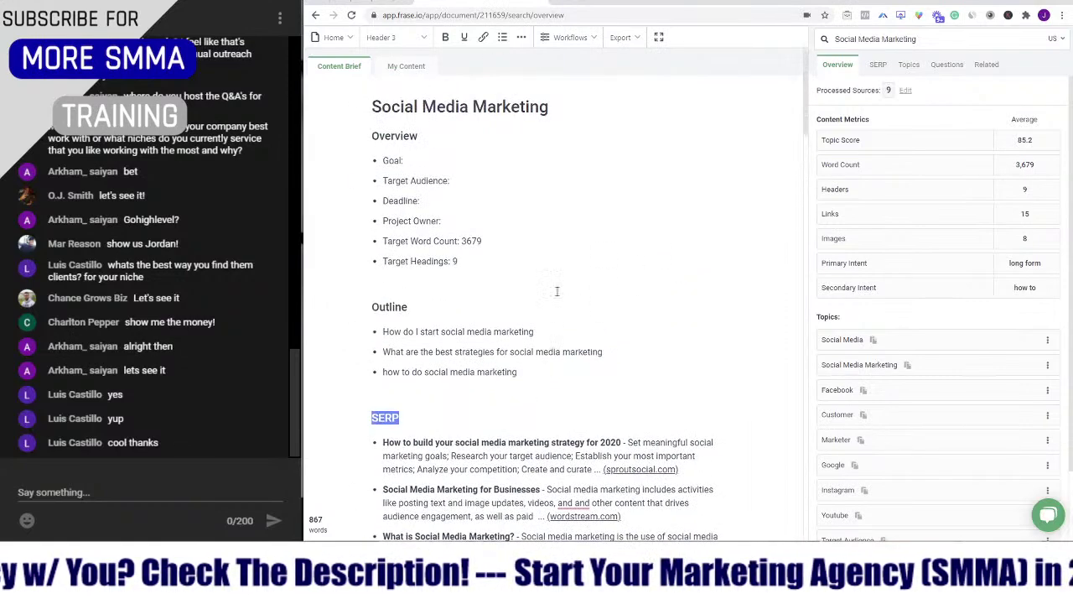
{"action": "scroll", "coordinate": [556, 291], "scroll_direction": "down", "scroll_amount": 10}
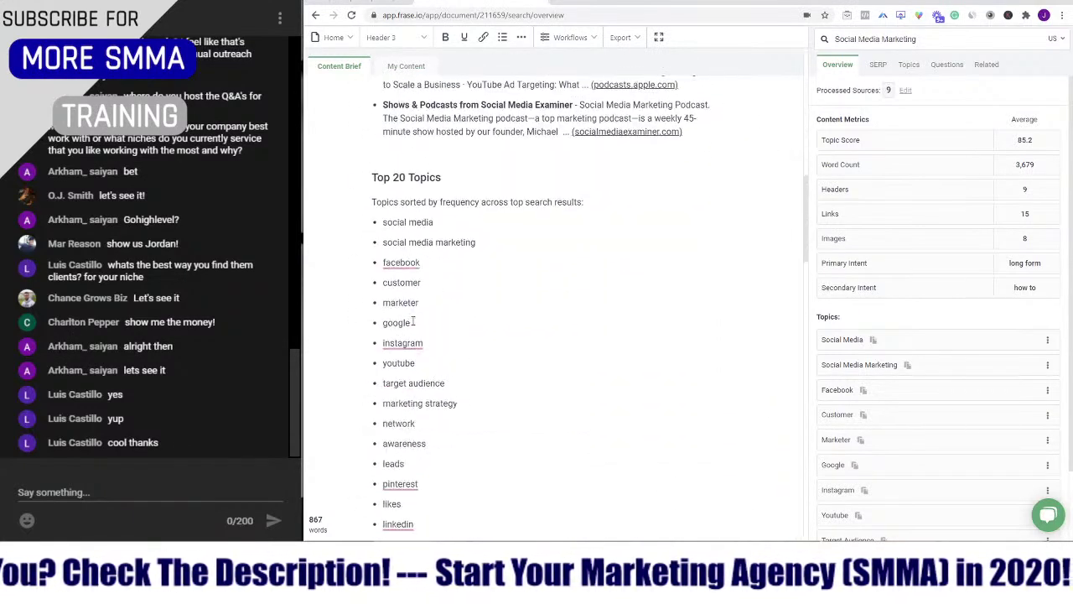
{"action": "scroll", "coordinate": [377, 205], "scroll_direction": "down", "scroll_amount": 1}
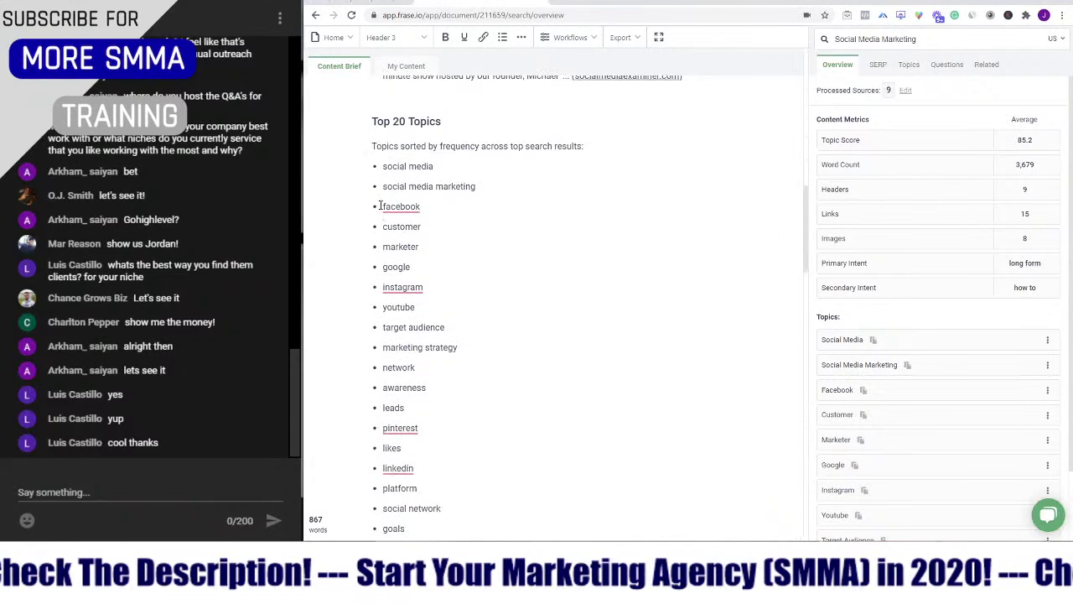
{"action": "scroll", "coordinate": [466, 307], "scroll_direction": "down", "scroll_amount": 2}
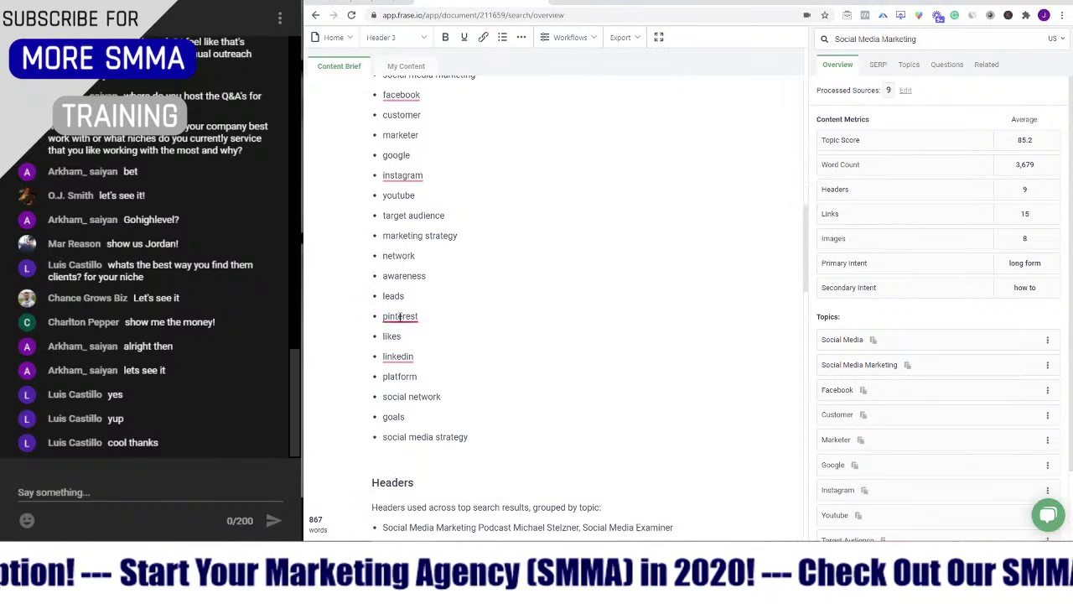
{"action": "scroll", "coordinate": [376, 195], "scroll_direction": "up", "scroll_amount": 2}
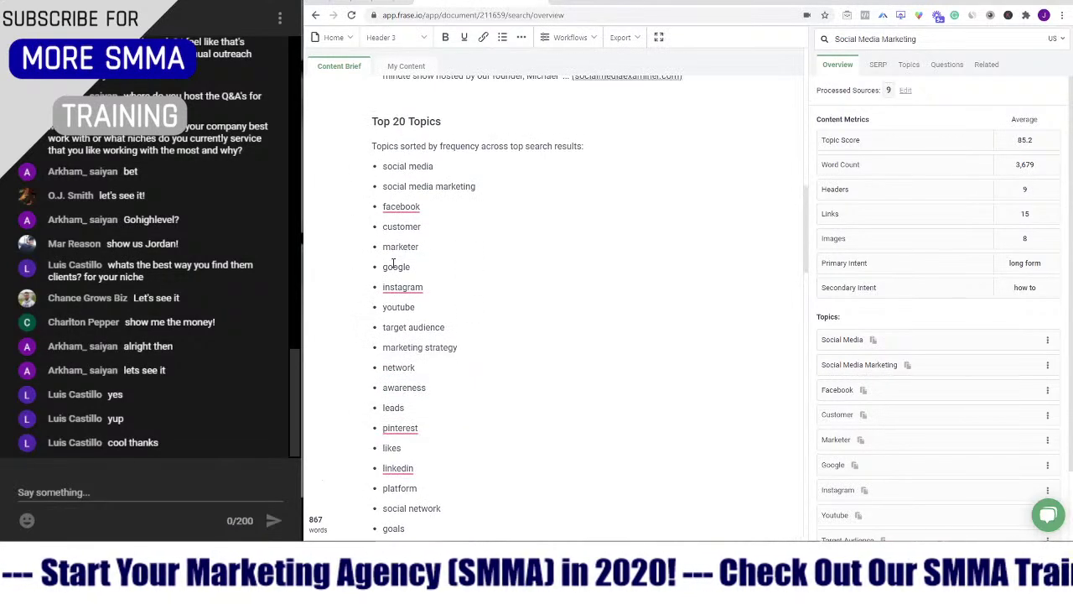
{"action": "scroll", "coordinate": [385, 293], "scroll_direction": "down", "scroll_amount": 1}
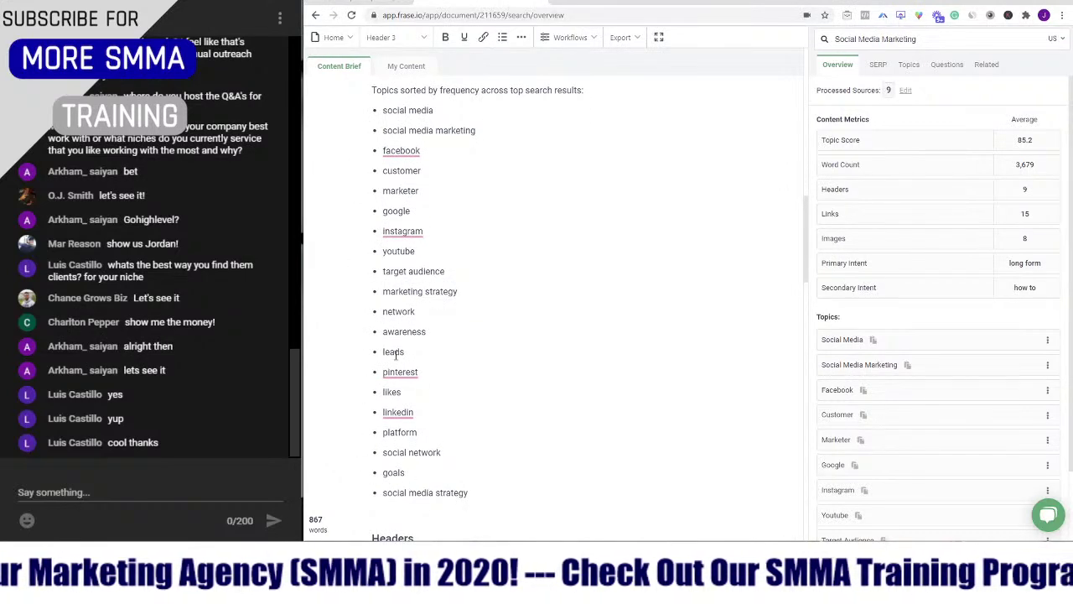
{"action": "scroll", "coordinate": [395, 355], "scroll_direction": "up", "scroll_amount": 1}
- Review the Headers, Questions and Statistics sections of the content brief
{"action": "scroll", "coordinate": [413, 242], "scroll_direction": "down", "scroll_amount": 8}
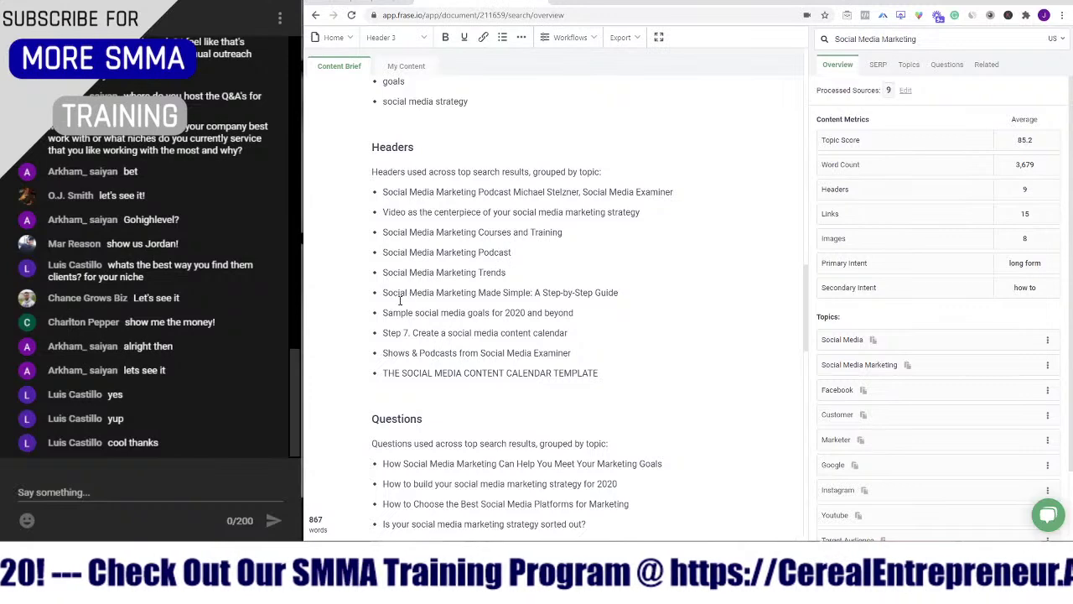
{"action": "scroll", "coordinate": [436, 366], "scroll_direction": "down", "scroll_amount": 3}
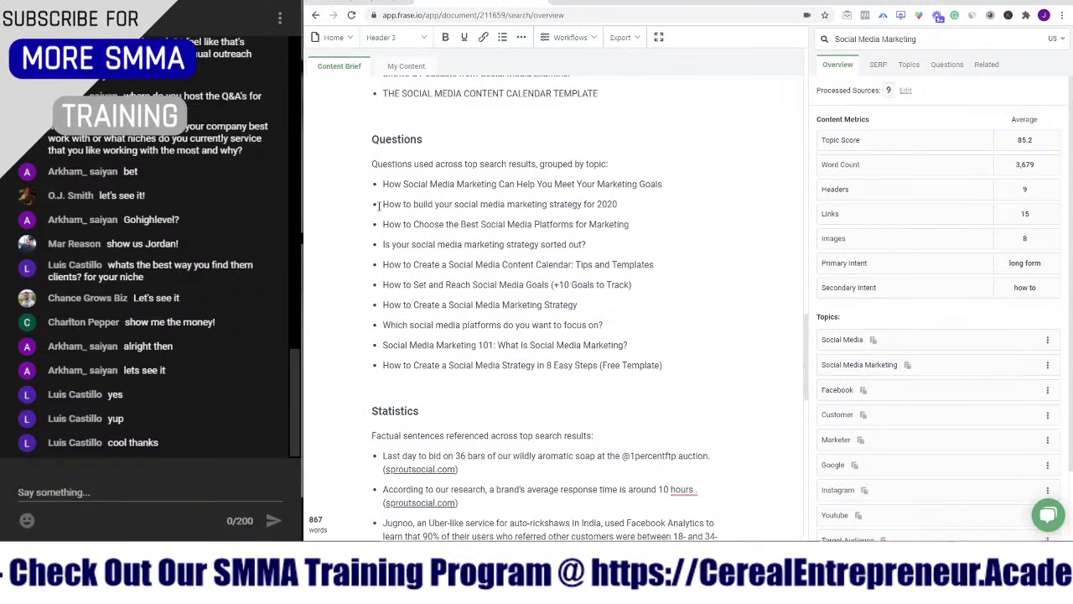
{"action": "left_click_drag", "start_coordinate": [383, 183], "coordinate": [670, 365]}
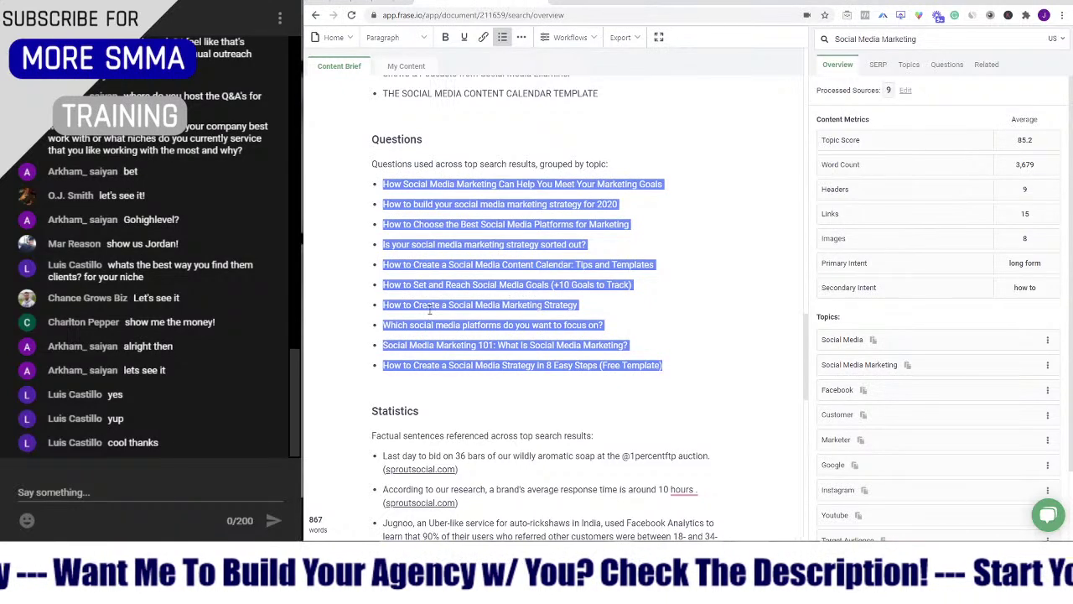
{"action": "scroll", "coordinate": [531, 332], "scroll_direction": "down", "scroll_amount": 5}
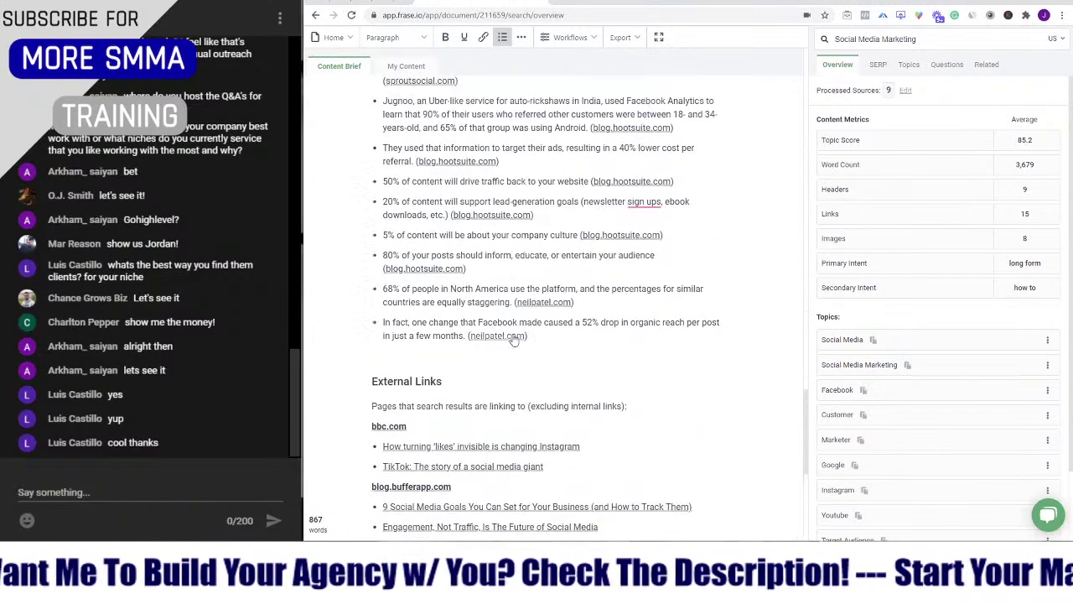
{"action": "scroll", "coordinate": [433, 327], "scroll_direction": "up", "scroll_amount": 2}
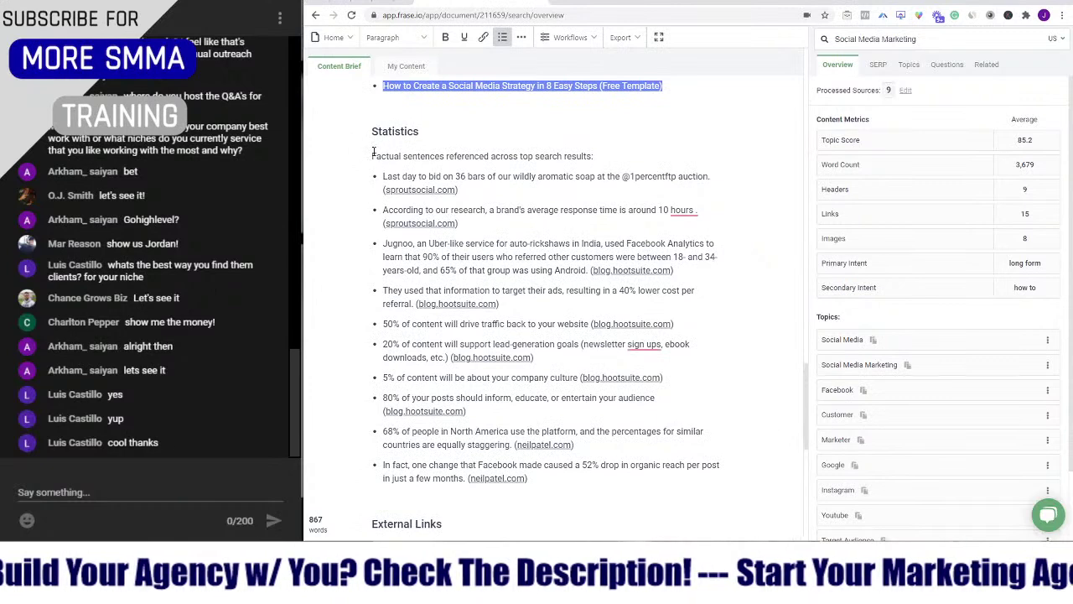
{"action": "left_click_drag", "start_coordinate": [373, 155], "coordinate": [585, 157]}
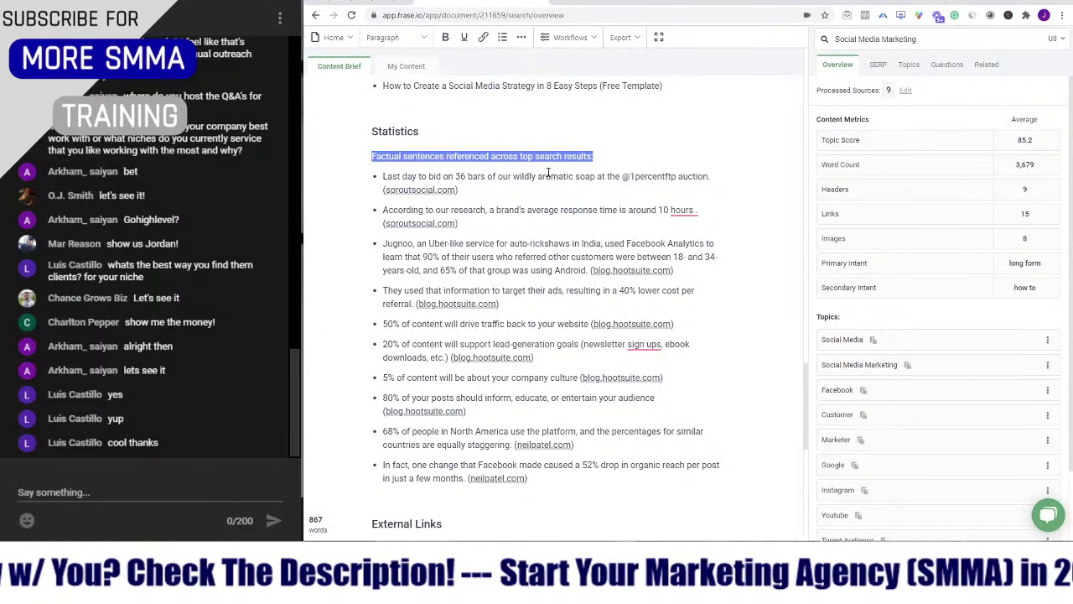
{"action": "double_click", "coordinate": [427, 133]}
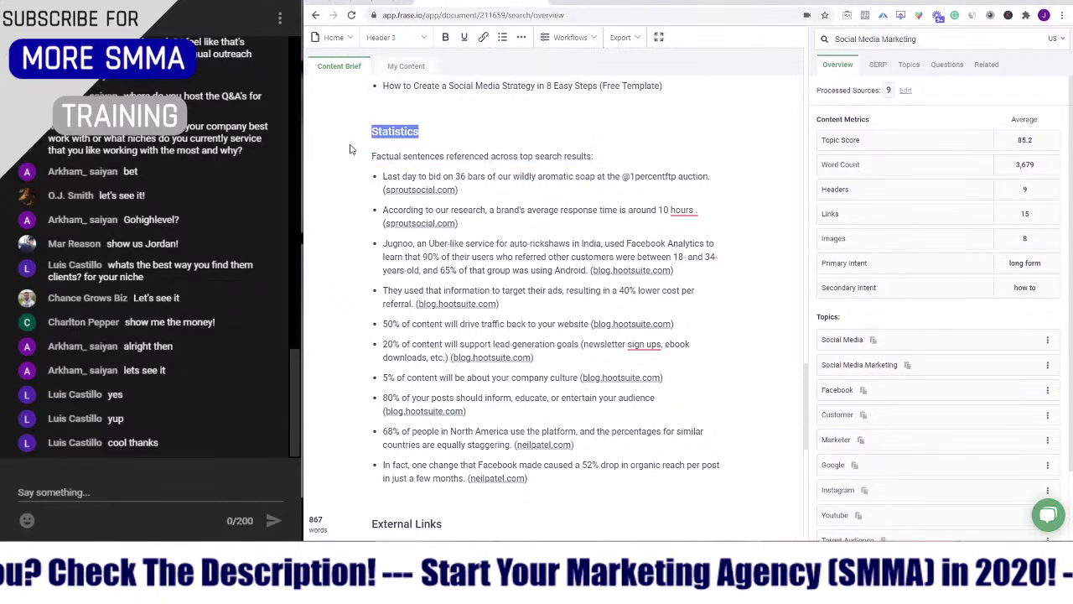
- Delete the "Last day to bid on 36 bars of our wildly aromatic soap" bullet from the Statistics section
{"action": "left_click", "coordinate": [384, 177]}
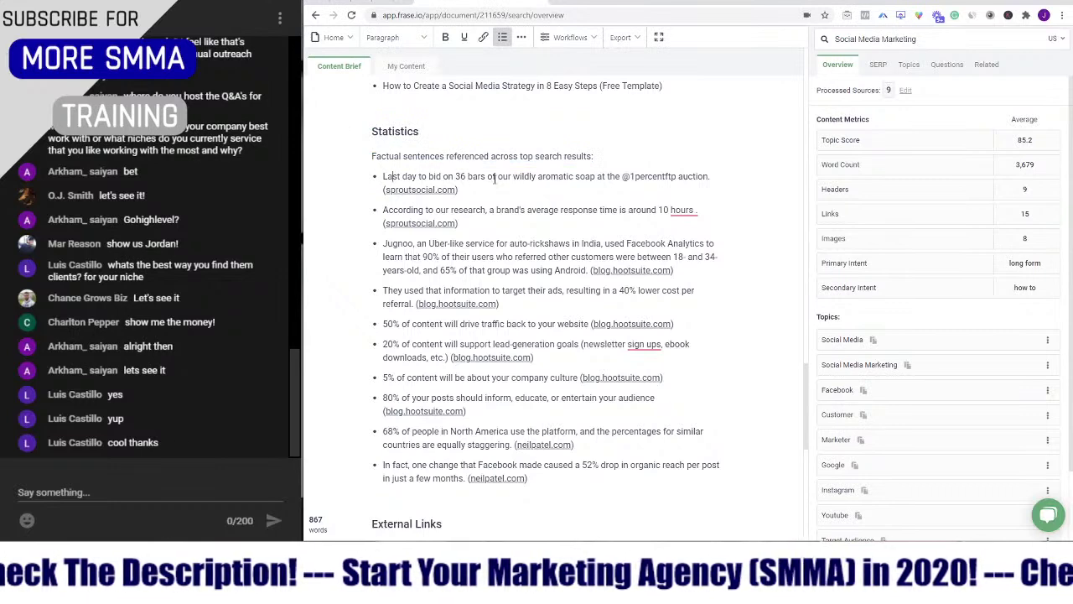
{"action": "left_click_drag", "start_coordinate": [525, 189], "coordinate": [382, 177]}
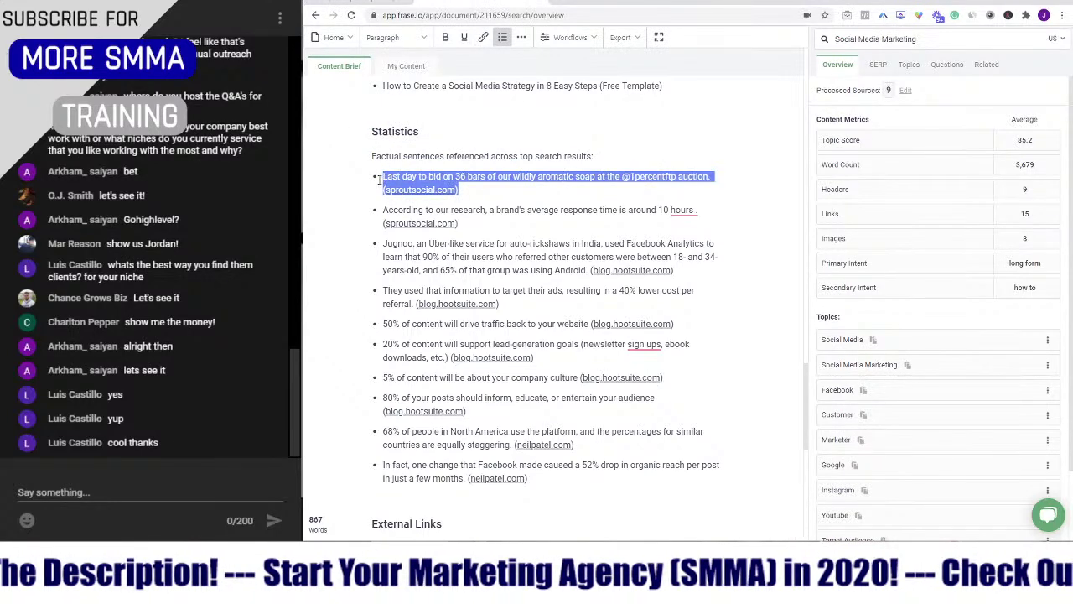
{"action": "key", "text": "BackSpace"}
{"action": "key", "text": "BackSpace"}
{"action": "key", "text": "BackSpace"}
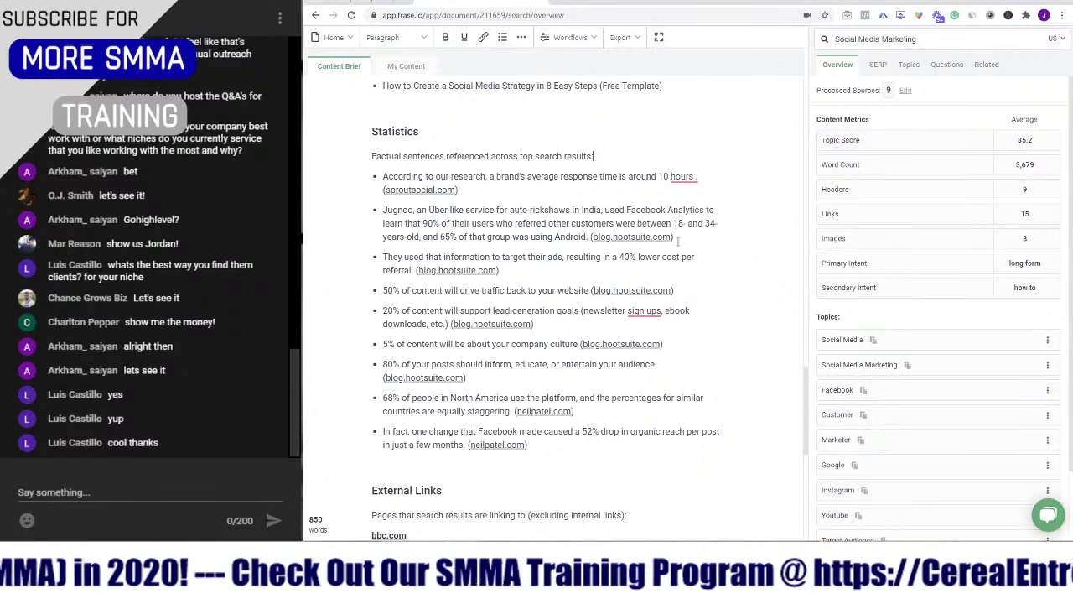
- Look over the remaining statistics and the External Links section, and return to the start of the brief
{"action": "scroll", "coordinate": [431, 206], "scroll_direction": "down", "scroll_amount": 1}
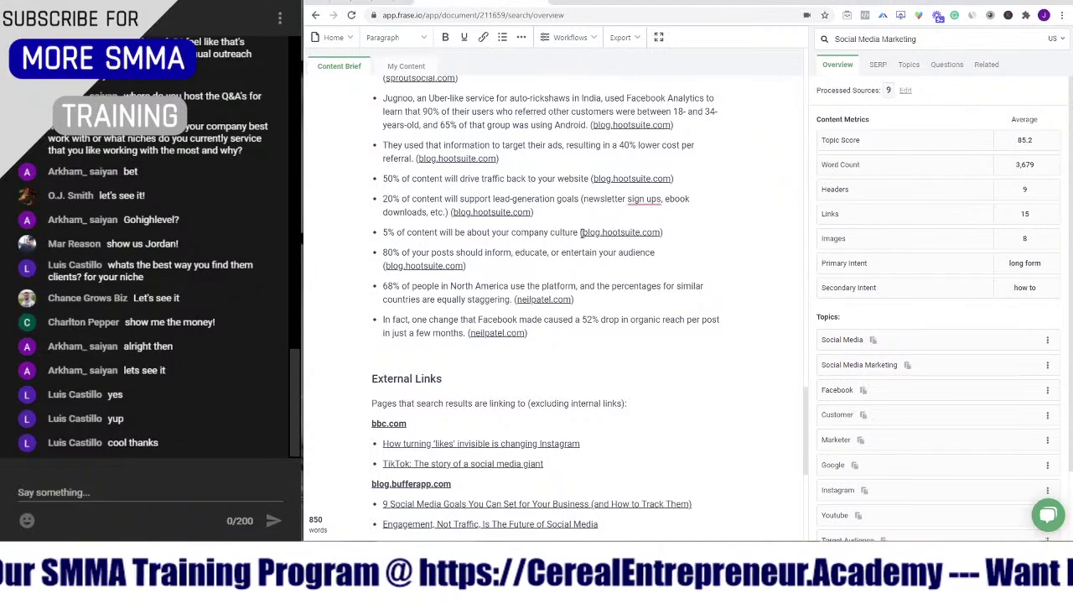
{"action": "scroll", "coordinate": [403, 231], "scroll_direction": "down", "scroll_amount": 10}
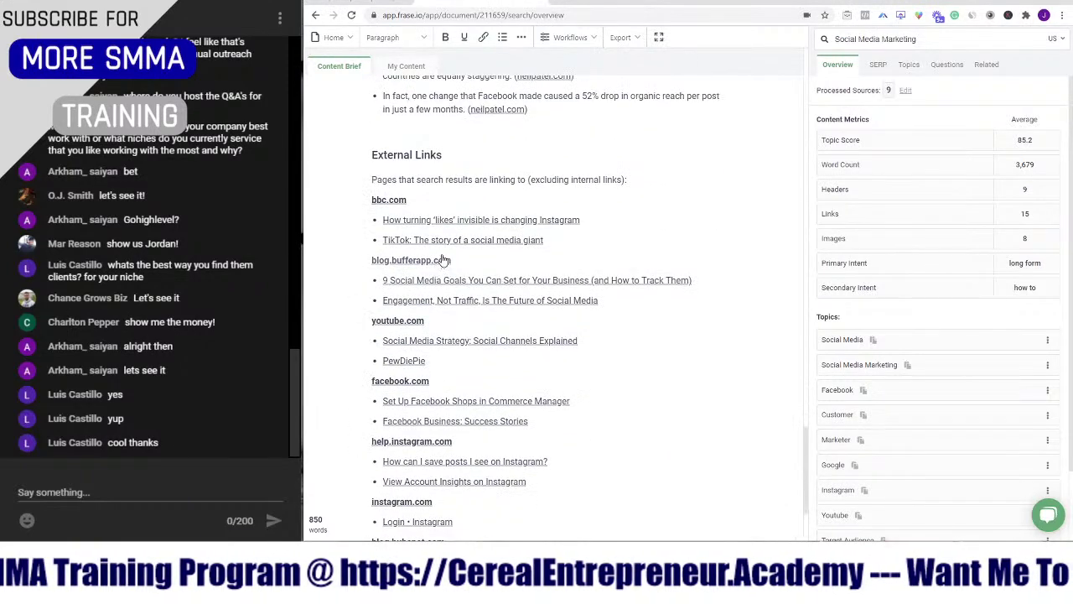
{"action": "scroll", "coordinate": [717, 189], "scroll_direction": "up", "scroll_amount": 15}
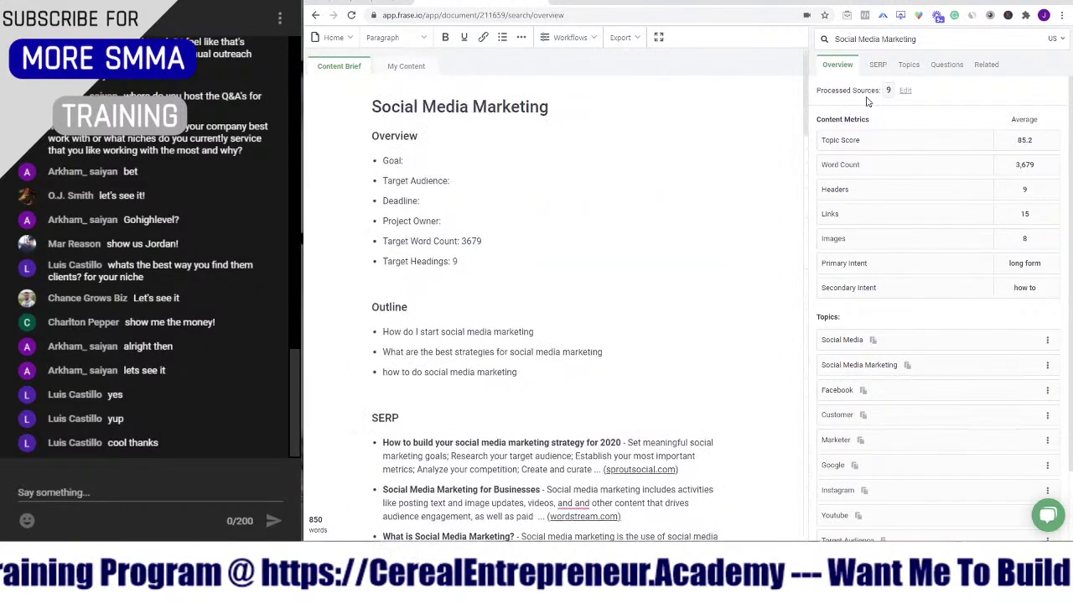
- Review the SERP article outlines and the topic scores comparing the brief's term usage with competitors
{"action": "left_click", "coordinate": [878, 66]}
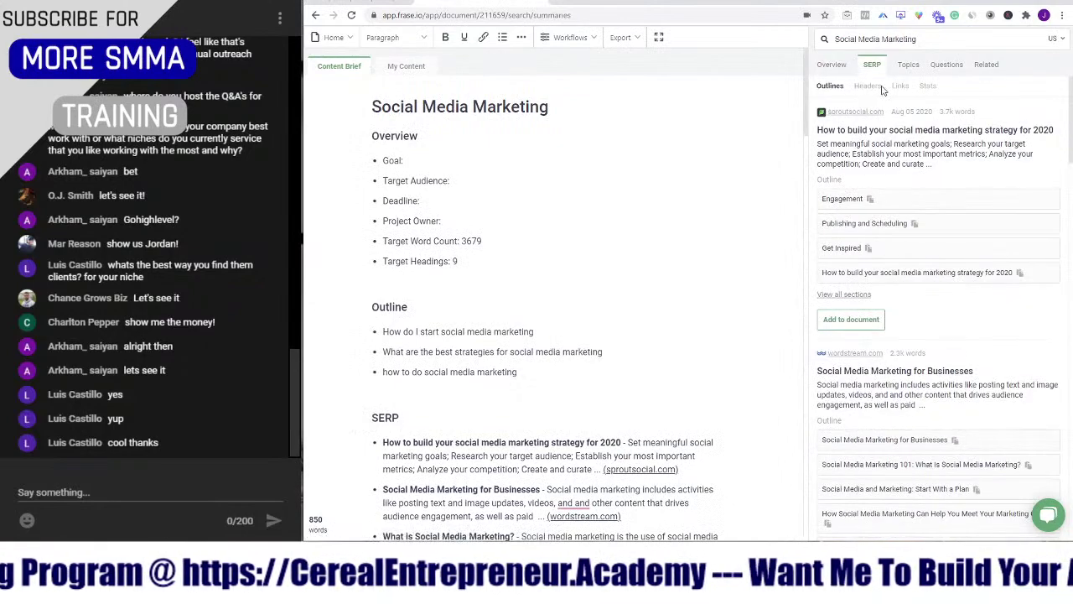
{"action": "scroll", "coordinate": [875, 176], "scroll_direction": "down", "scroll_amount": 10}
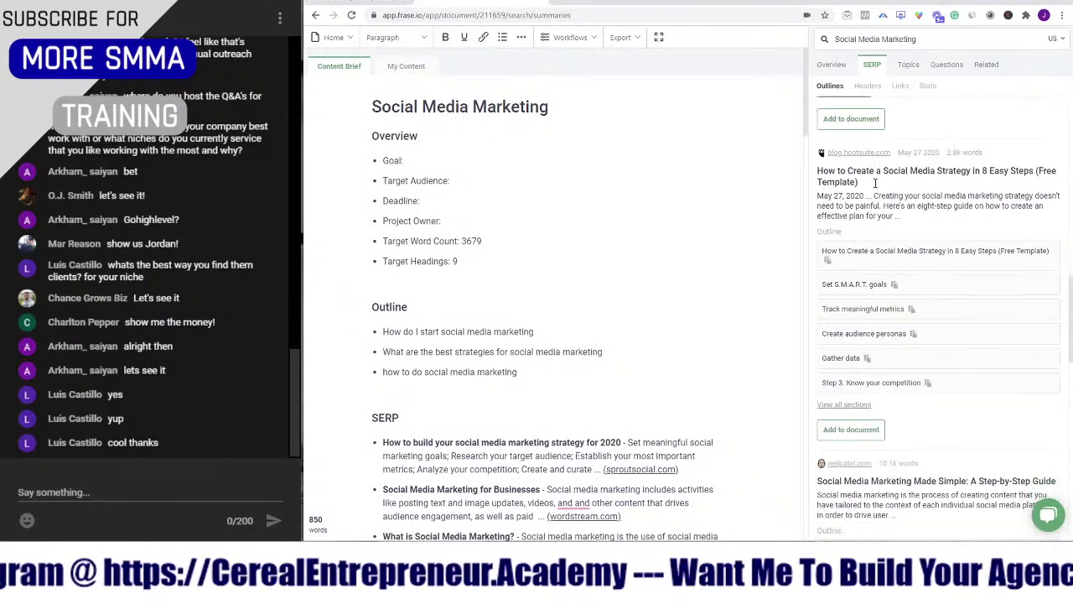
{"action": "scroll", "coordinate": [875, 183], "scroll_direction": "down", "scroll_amount": 5}
{"action": "scroll", "coordinate": [889, 151], "scroll_direction": "up", "scroll_amount": 15}
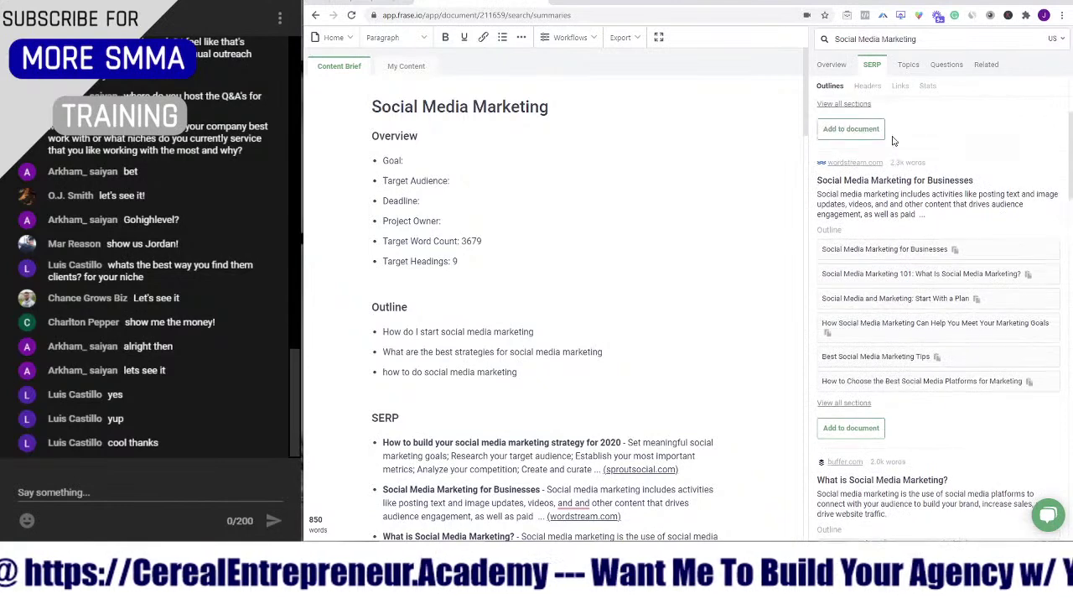
{"action": "scroll", "coordinate": [888, 126], "scroll_direction": "up", "scroll_amount": 3}
{"action": "left_click", "coordinate": [903, 71]}
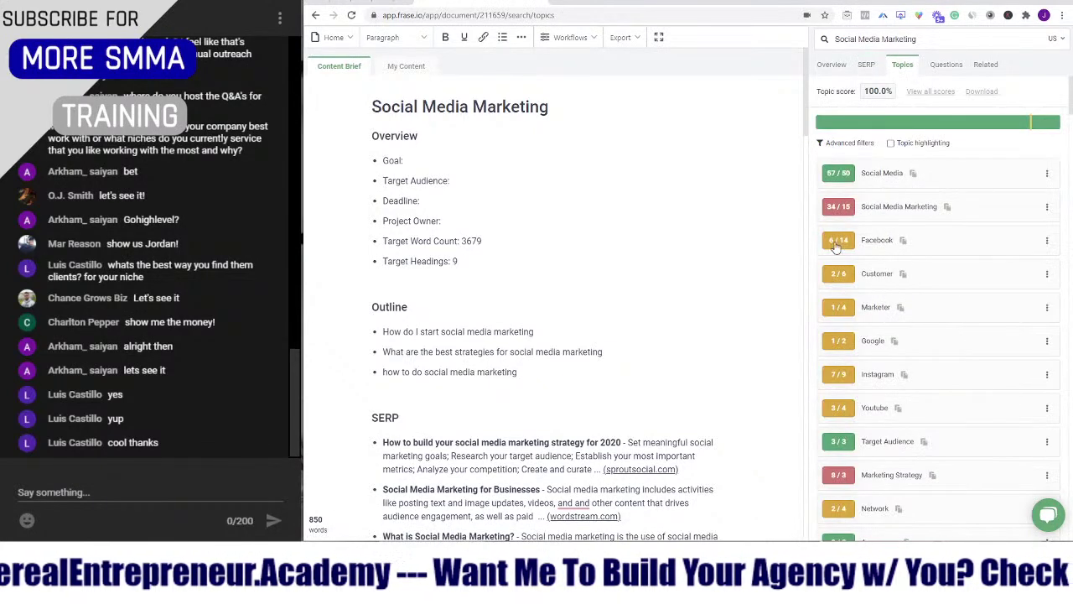
{"action": "mouse_move", "coordinate": [836, 176]}
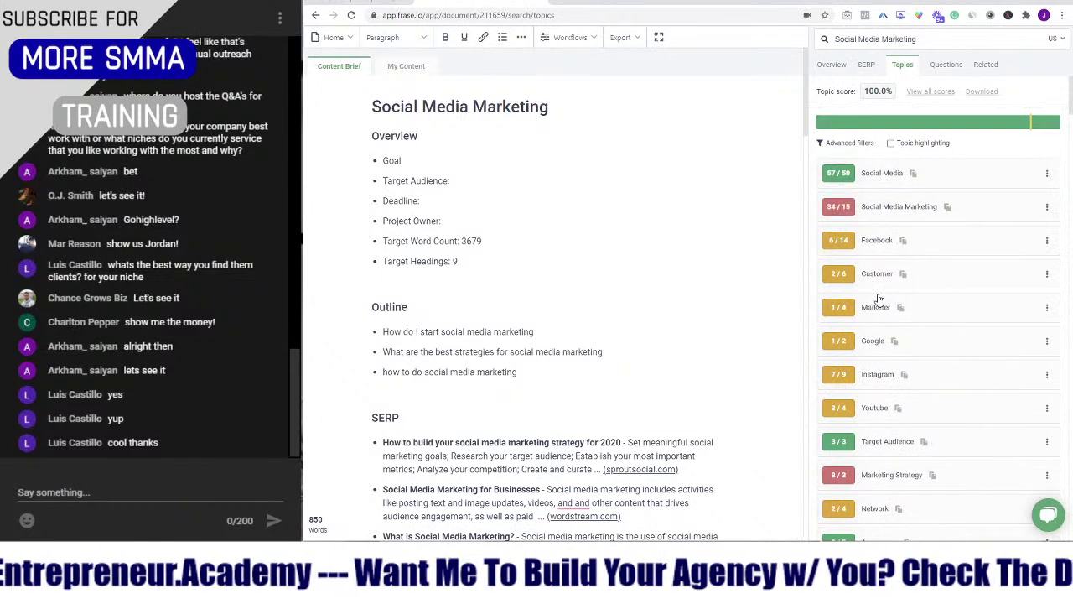
{"action": "mouse_move", "coordinate": [842, 208]}
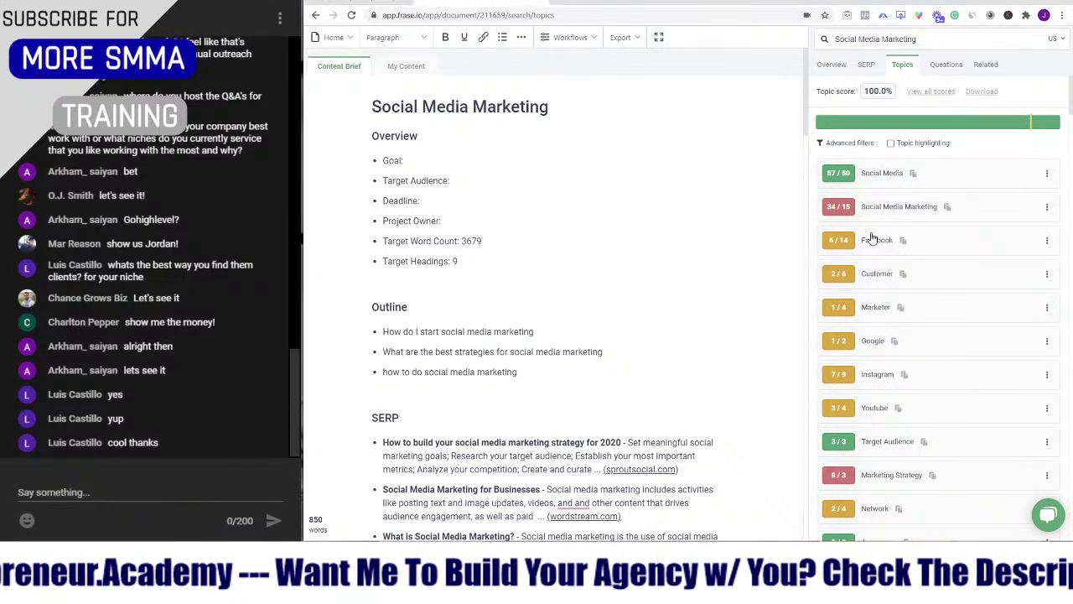
- Delete everything from the SERP heading through the end of the content brief
{"action": "scroll", "coordinate": [469, 352], "scroll_direction": "down", "scroll_amount": 2}
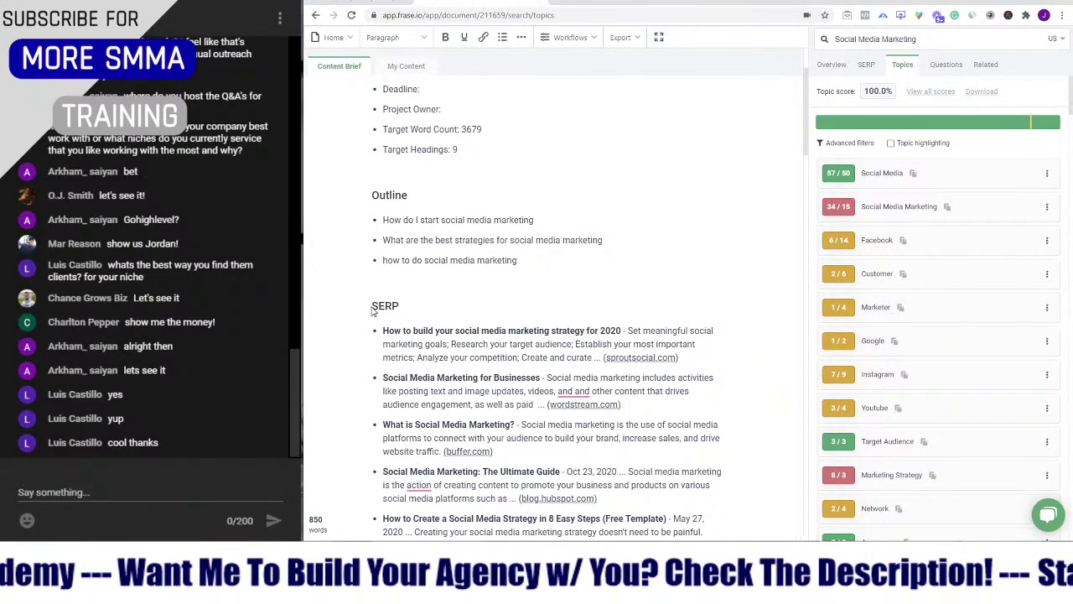
{"action": "left_click_drag", "start_coordinate": [371, 304], "coordinate": [690, 457]}
{"action": "scroll", "coordinate": [467, 348], "scroll_direction": "down", "scroll_amount": 15}
{"action": "scroll", "coordinate": [469, 353], "scroll_direction": "down", "scroll_amount": 7}
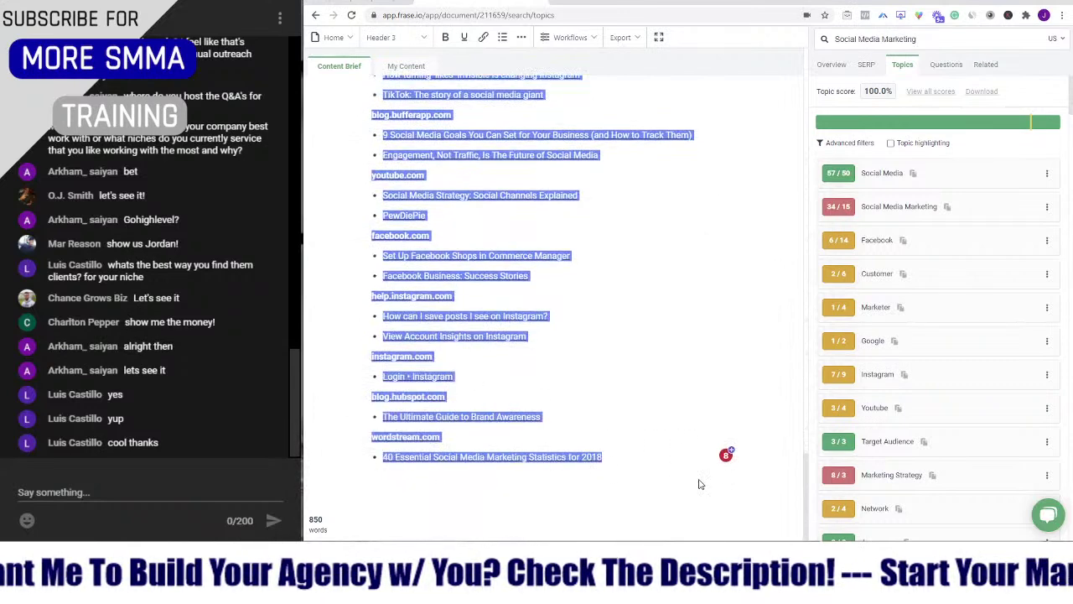
{"action": "key", "text": "BackSpace"}
{"action": "key", "text": "BackSpace"}
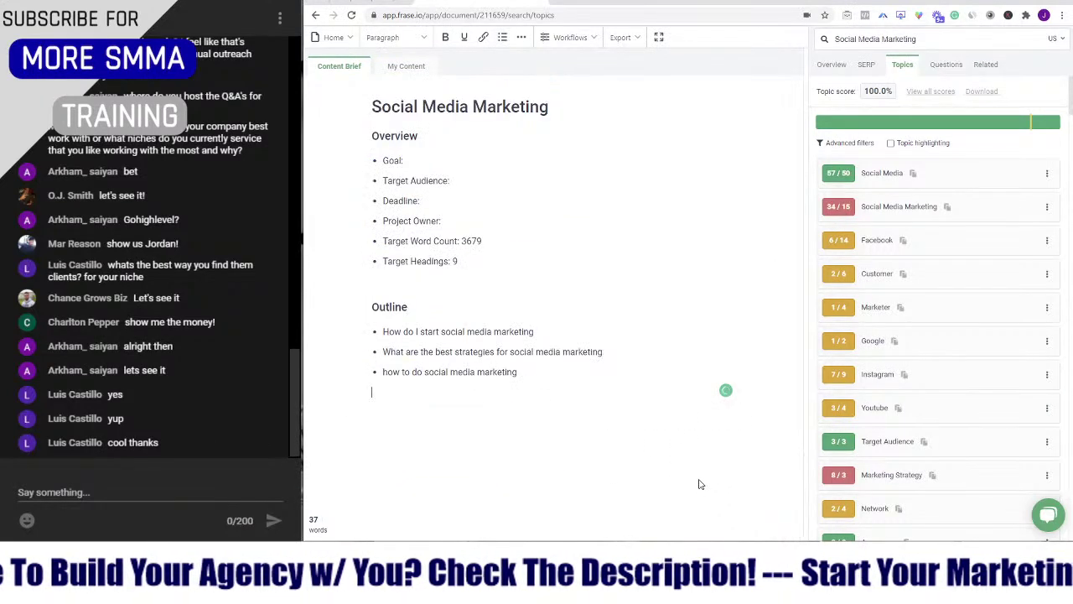
- Delete the Overview section and the blank space above the Outline heading
{"action": "left_click_drag", "start_coordinate": [481, 270], "coordinate": [308, 132]}
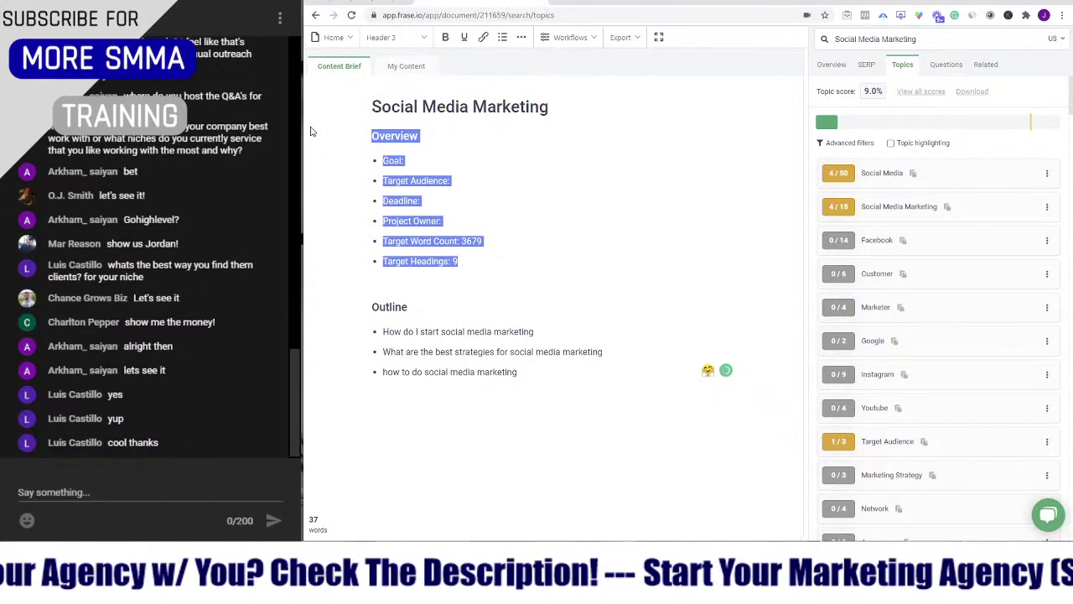
{"action": "key", "text": "BackSpace"}
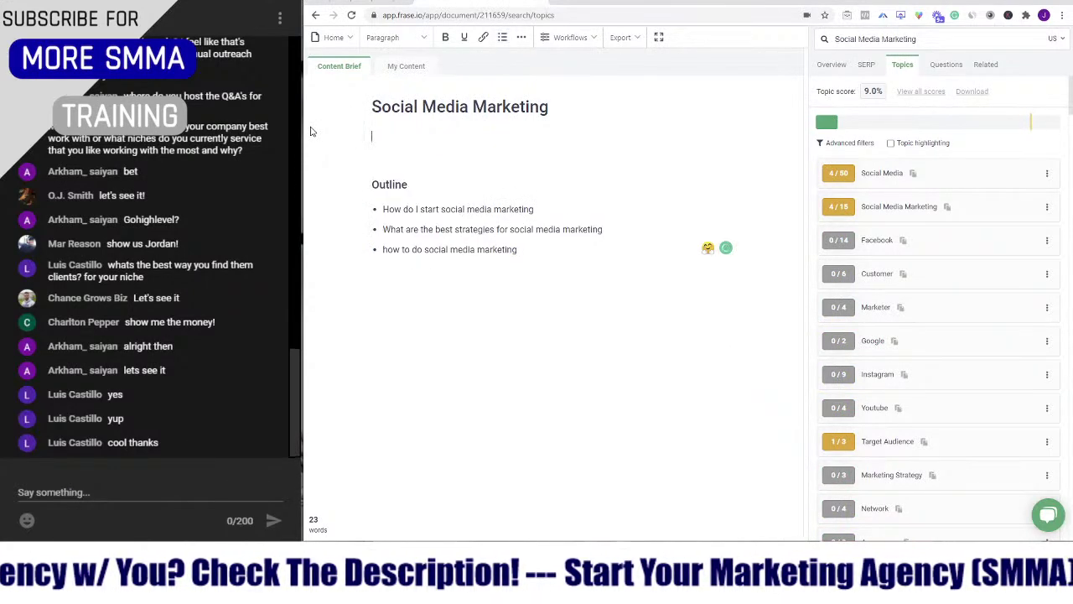
{"action": "key", "text": "Delete"}
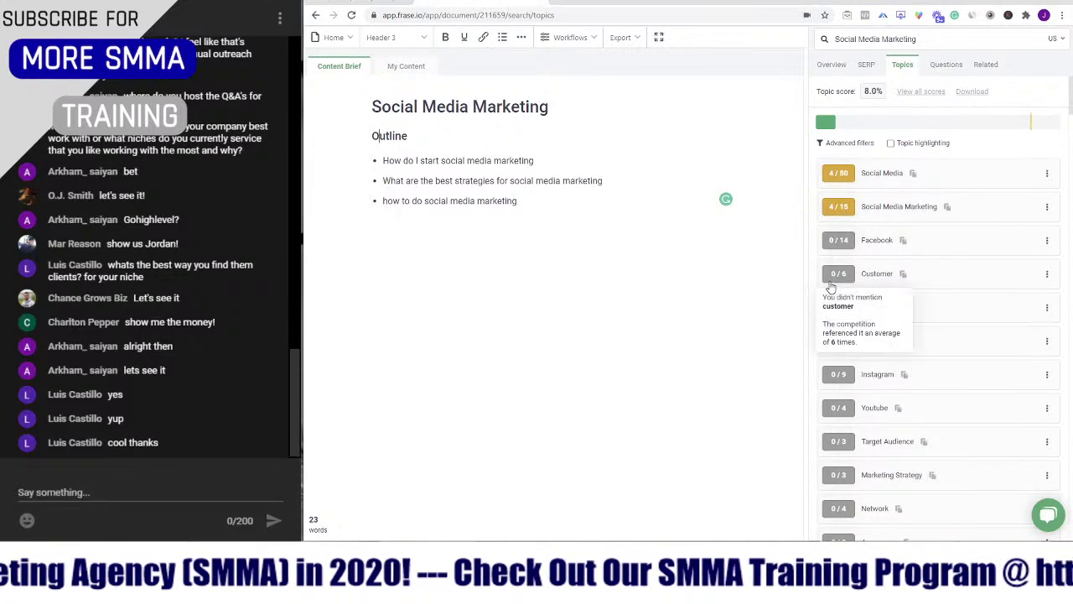
- Examine the recommended mention counts for each topic, plus the SERP questions and related articles for Social Media Marketing
{"action": "mouse_move", "coordinate": [855, 279]}
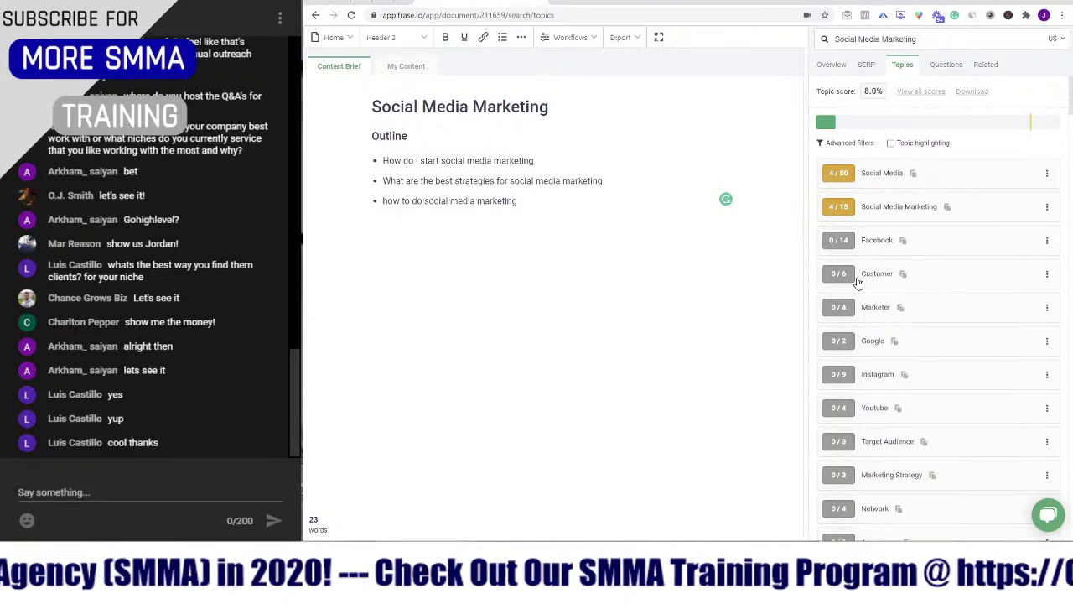
{"action": "scroll", "coordinate": [856, 277], "scroll_direction": "down", "scroll_amount": 1}
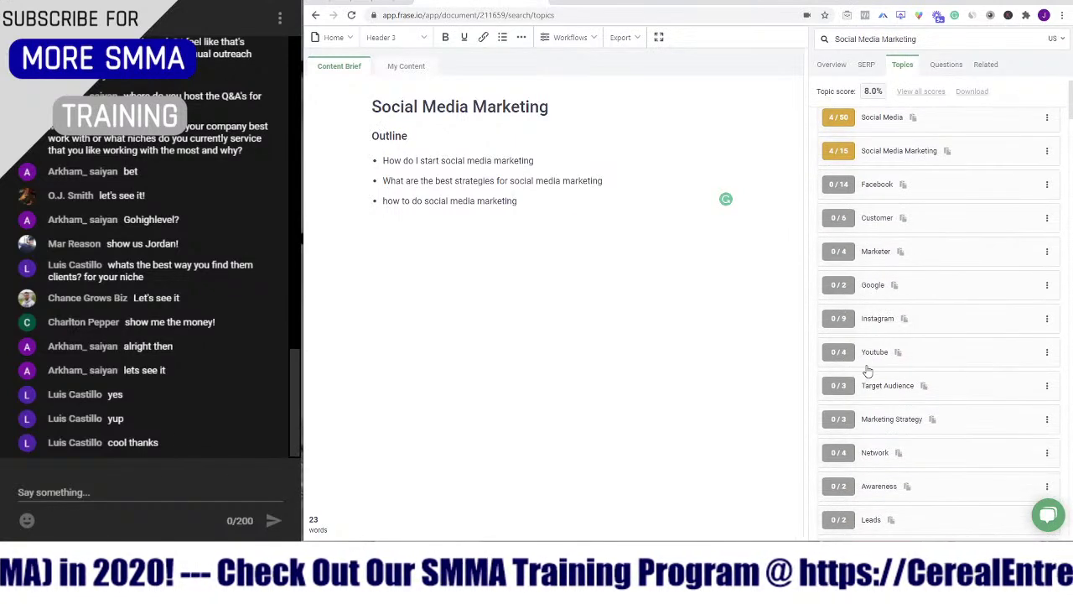
{"action": "scroll", "coordinate": [926, 415], "scroll_direction": "down", "scroll_amount": 1}
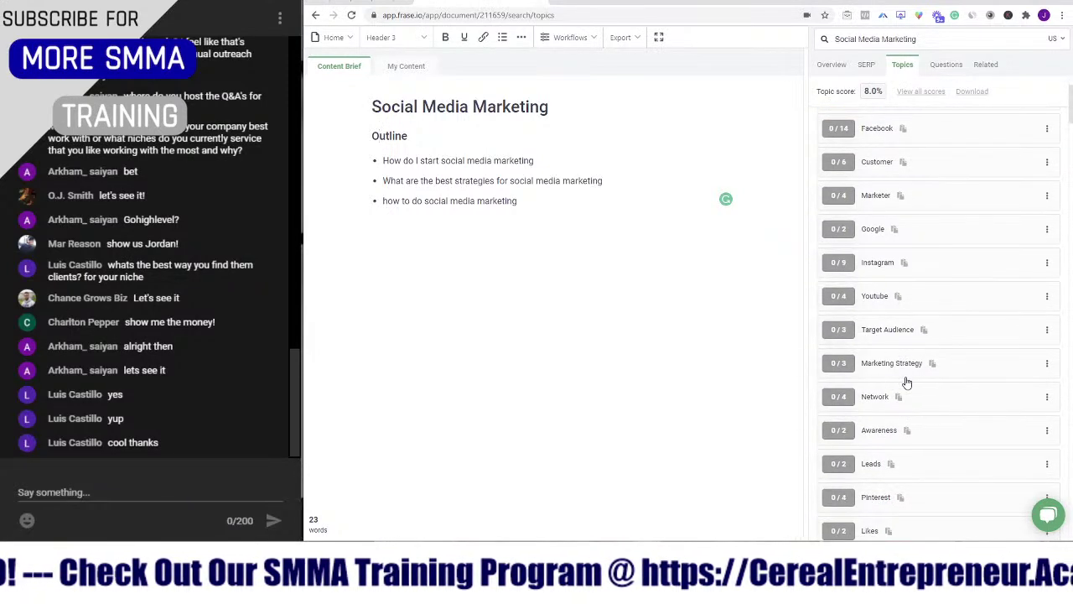
{"action": "scroll", "coordinate": [905, 382], "scroll_direction": "down", "scroll_amount": 3}
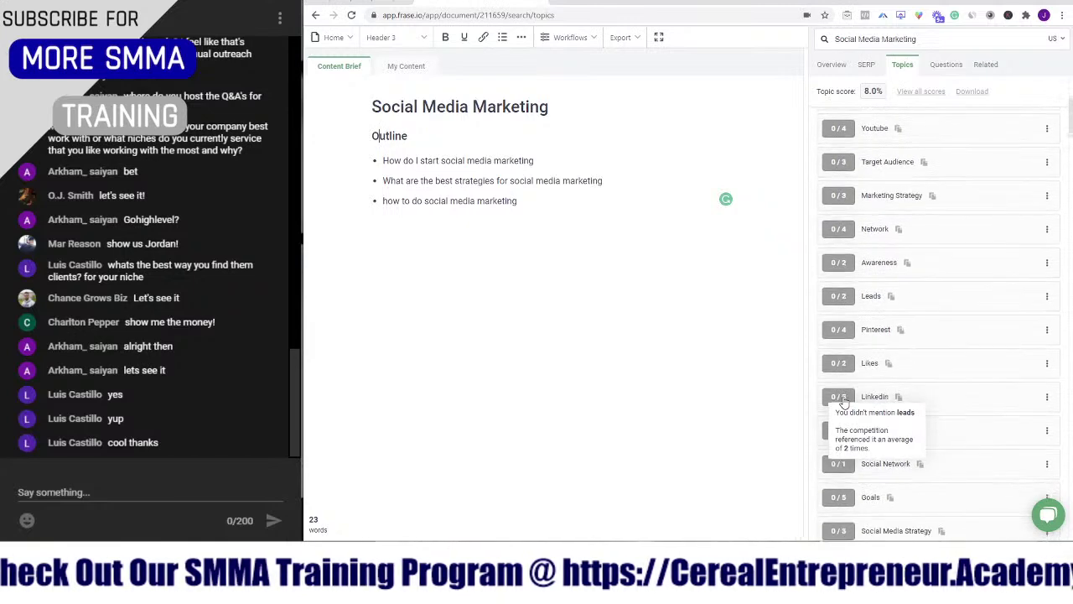
{"action": "scroll", "coordinate": [842, 403], "scroll_direction": "down", "scroll_amount": 2}
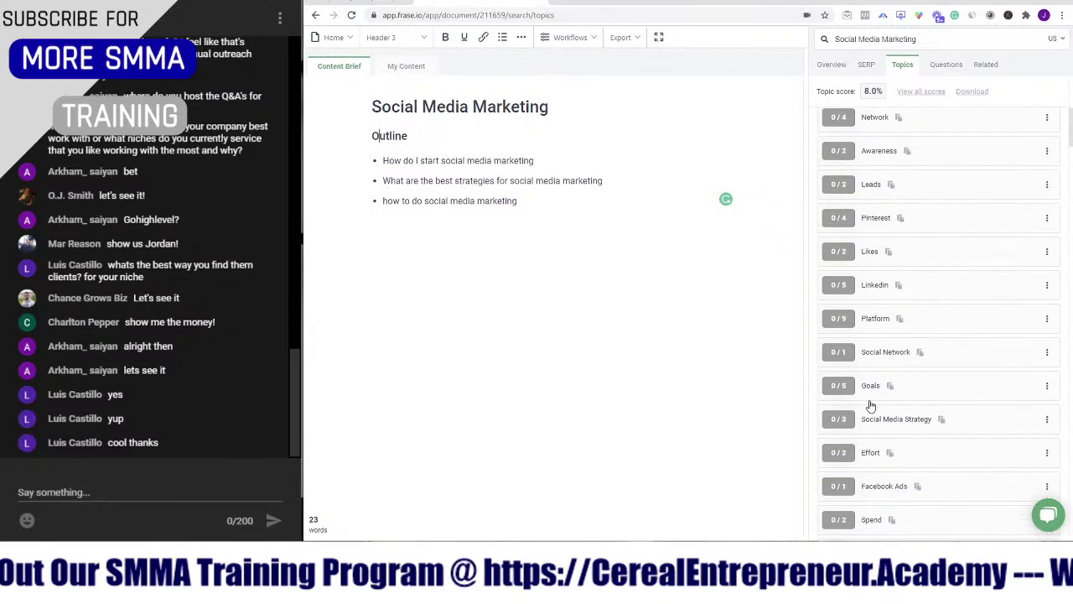
{"action": "scroll", "coordinate": [870, 406], "scroll_direction": "down", "scroll_amount": 2}
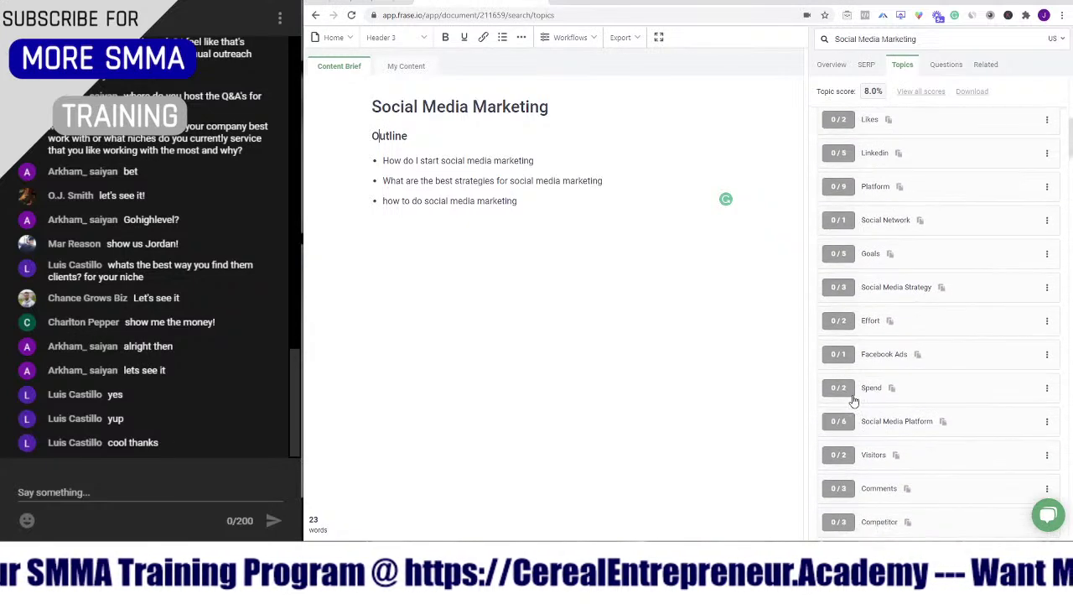
{"action": "scroll", "coordinate": [838, 404], "scroll_direction": "down", "scroll_amount": 2}
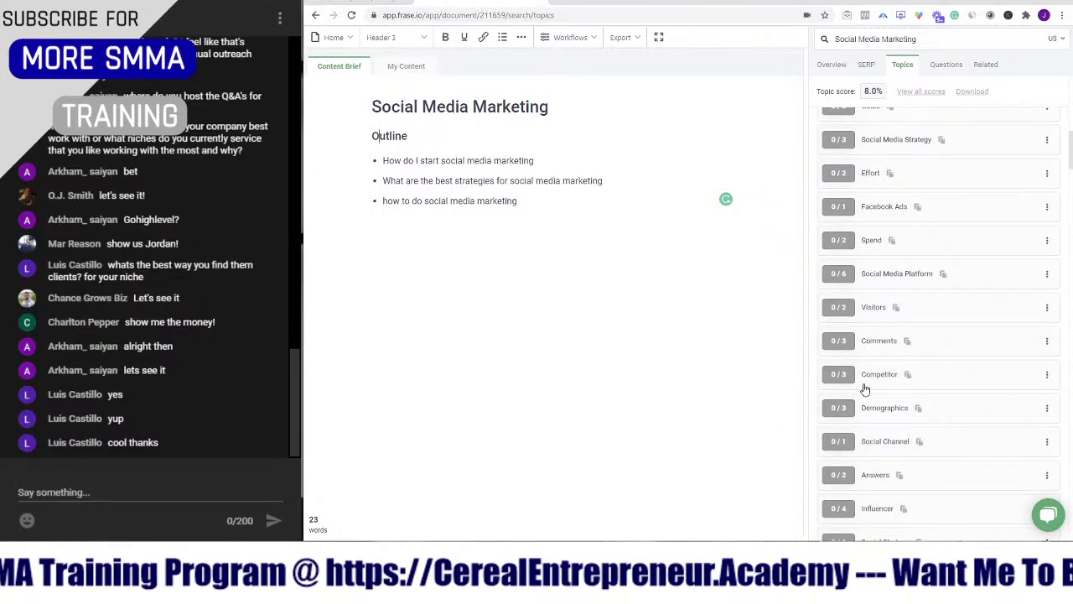
{"action": "scroll", "coordinate": [865, 389], "scroll_direction": "up", "scroll_amount": 10}
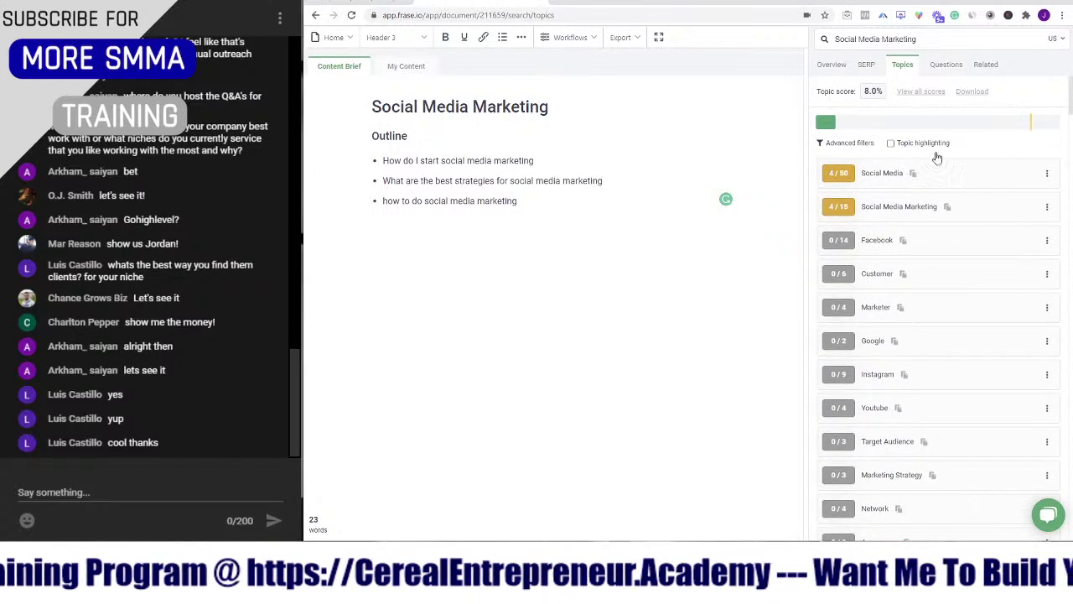
{"action": "left_click", "coordinate": [947, 64]}
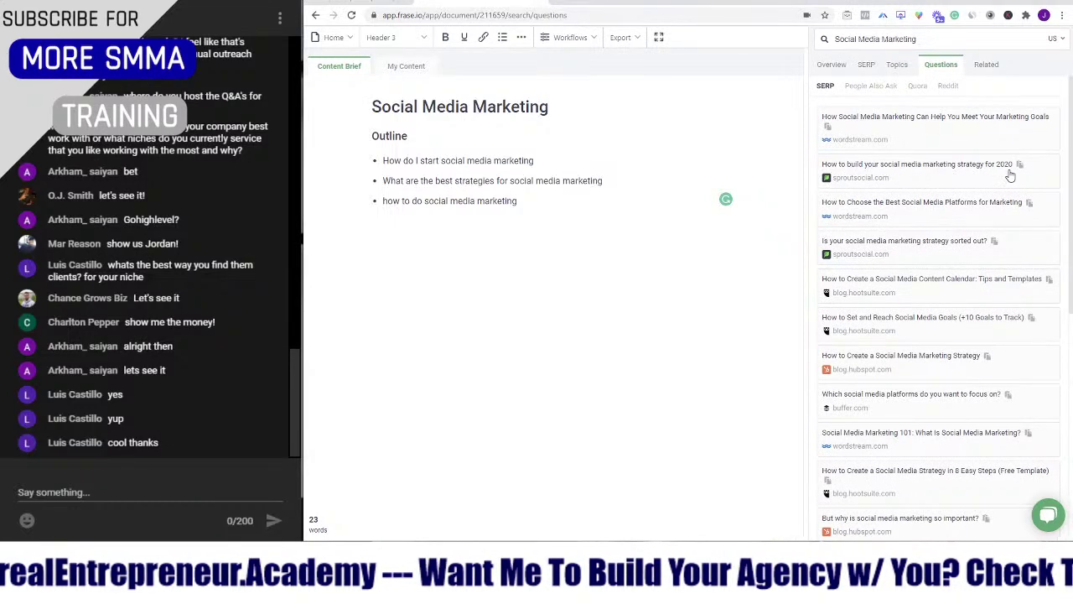
{"action": "left_click", "coordinate": [989, 64]}
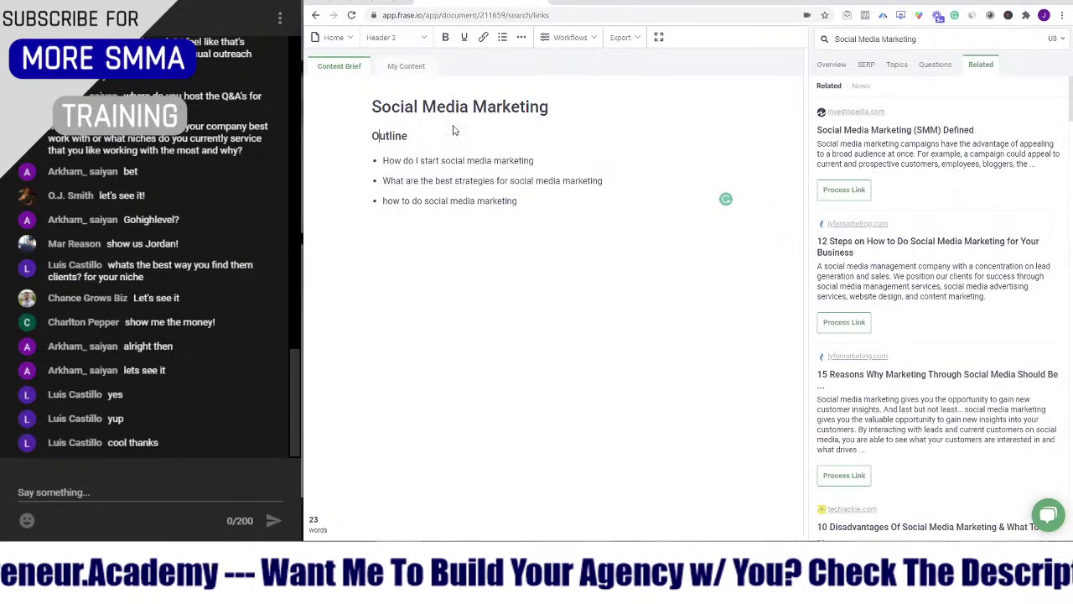
- Look through the editor's text formatting options for inline styles, headers, blocks and alignment
{"action": "left_click", "coordinate": [390, 38]}
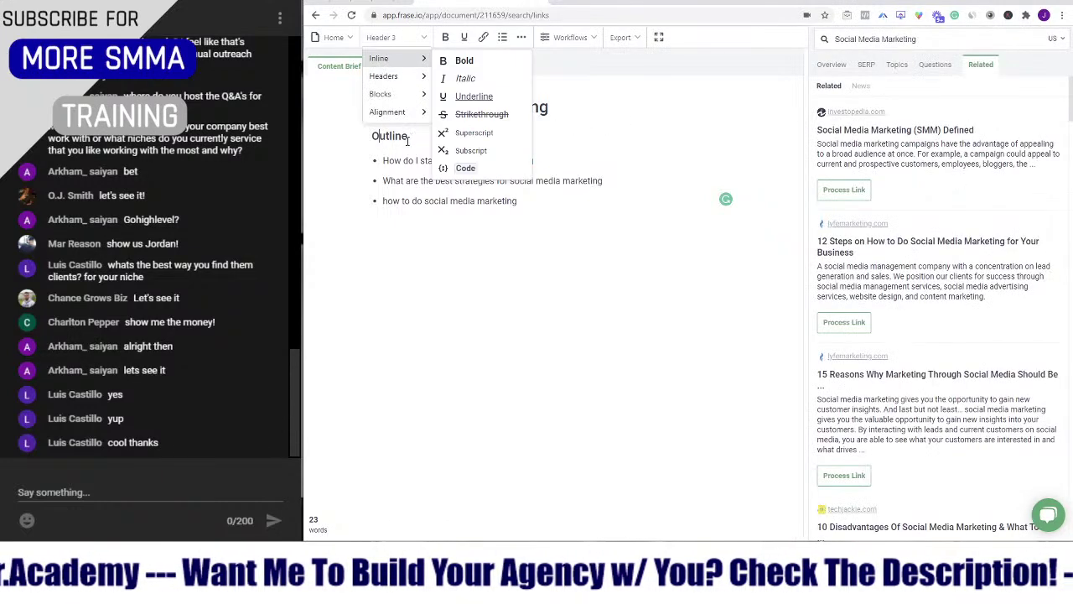
{"action": "left_click", "coordinate": [394, 37]}
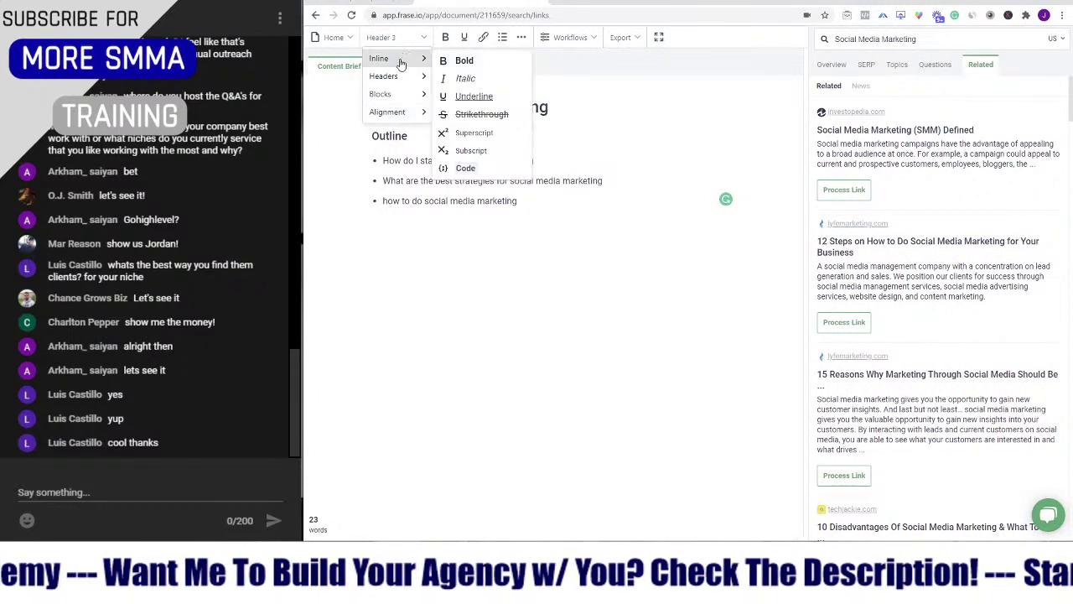
{"action": "mouse_move", "coordinate": [396, 95]}
{"action": "mouse_move", "coordinate": [386, 76]}
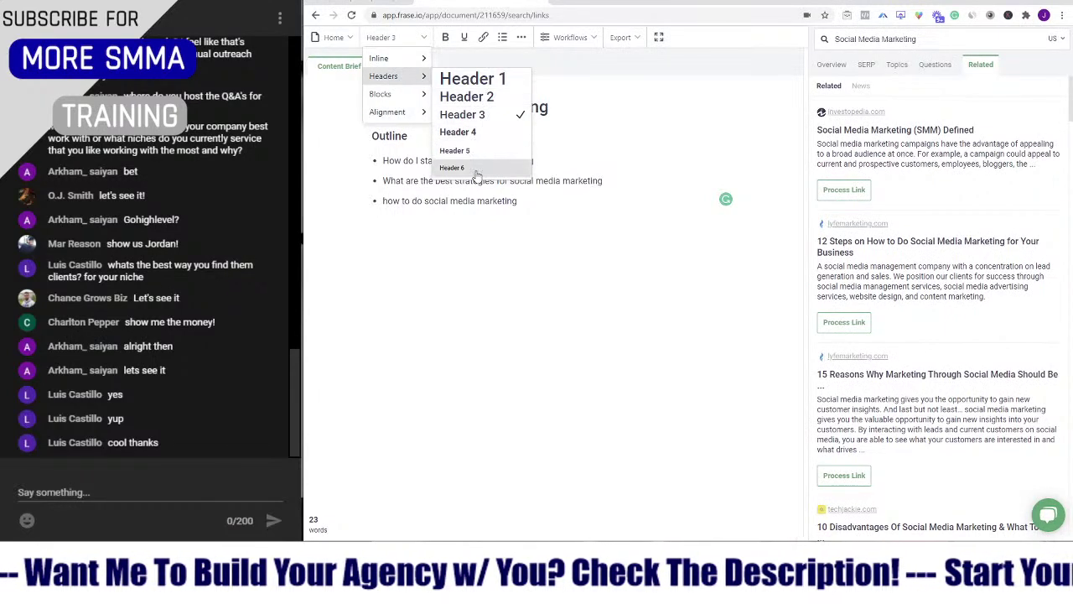
{"action": "left_click", "coordinate": [650, 189]}
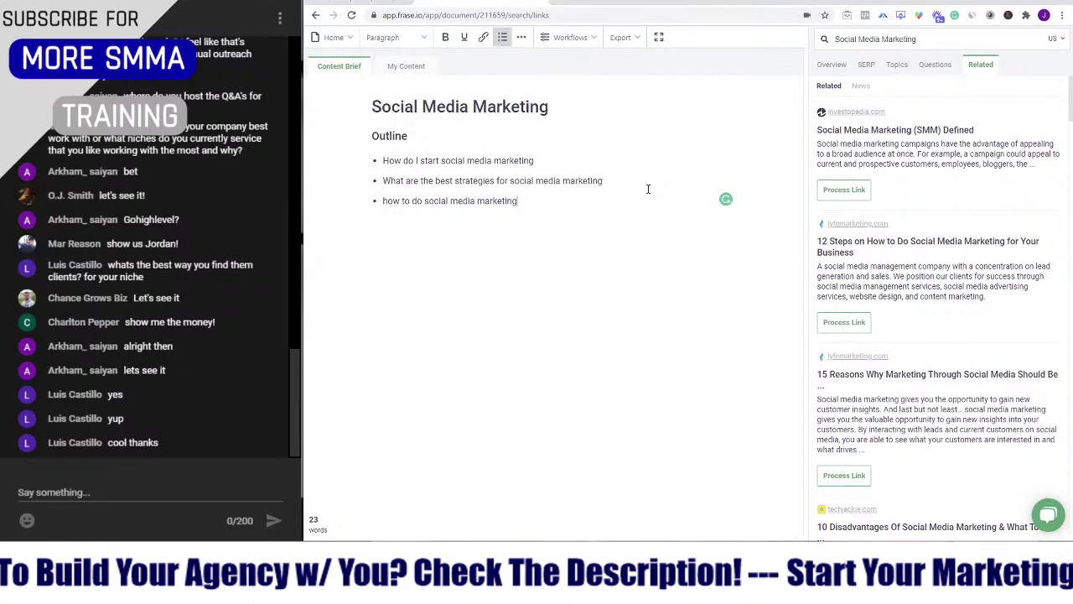
{"action": "left_click", "coordinate": [394, 37]}
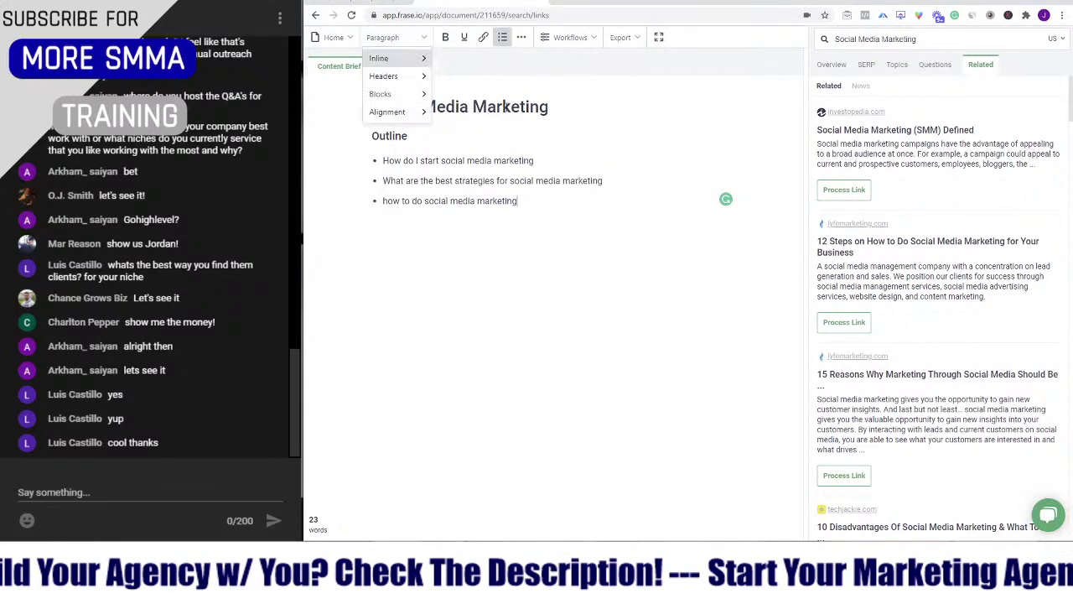
{"action": "mouse_move", "coordinate": [419, 77]}
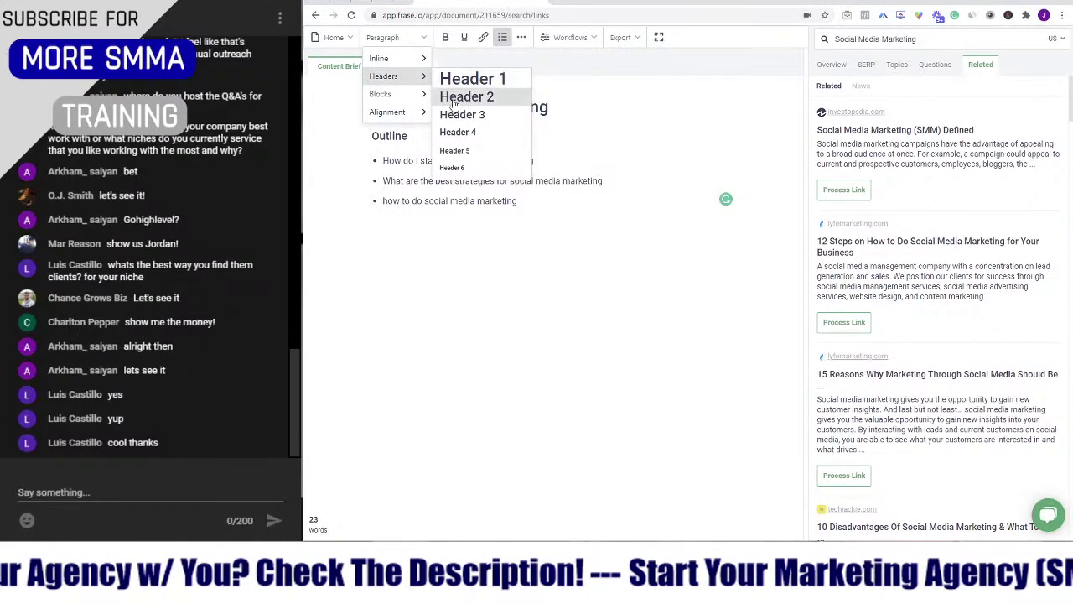
{"action": "left_click", "coordinate": [451, 166]}
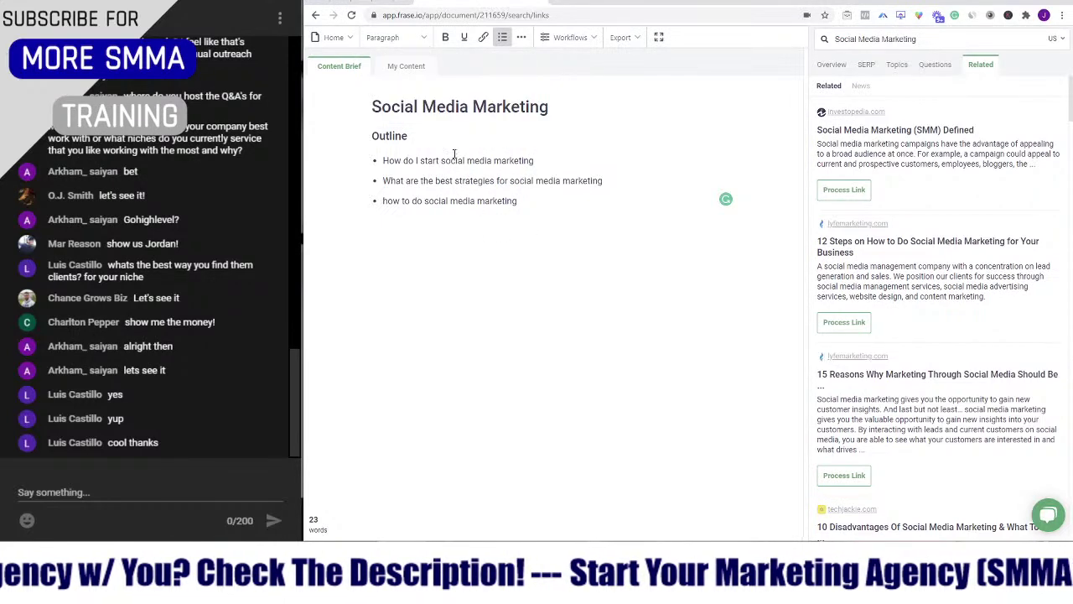
{"action": "left_click", "coordinate": [381, 38]}
{"action": "mouse_move", "coordinate": [381, 58]}
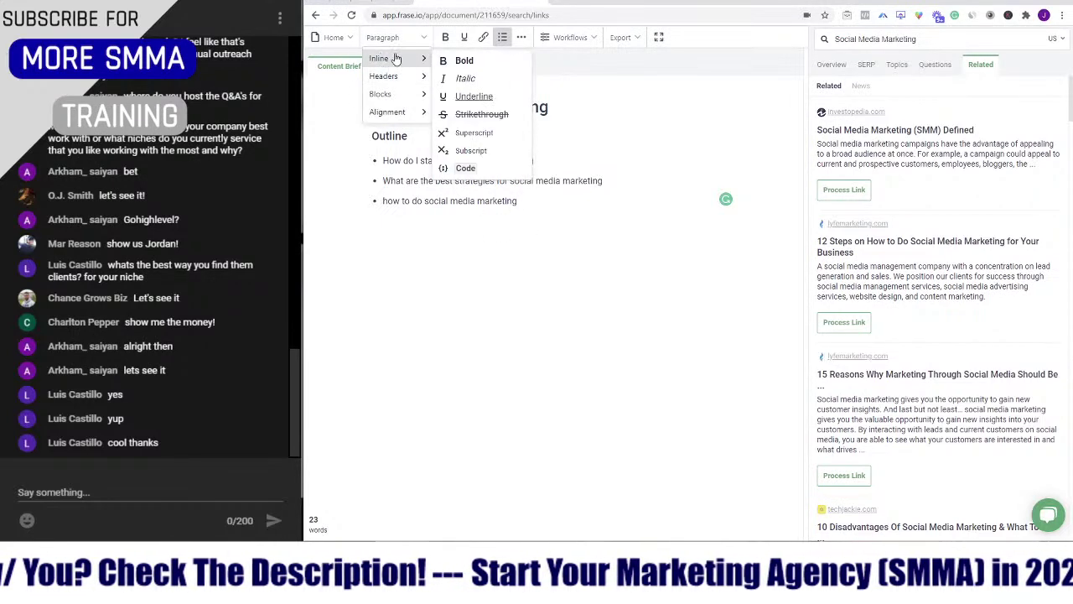
{"action": "mouse_move", "coordinate": [396, 94]}
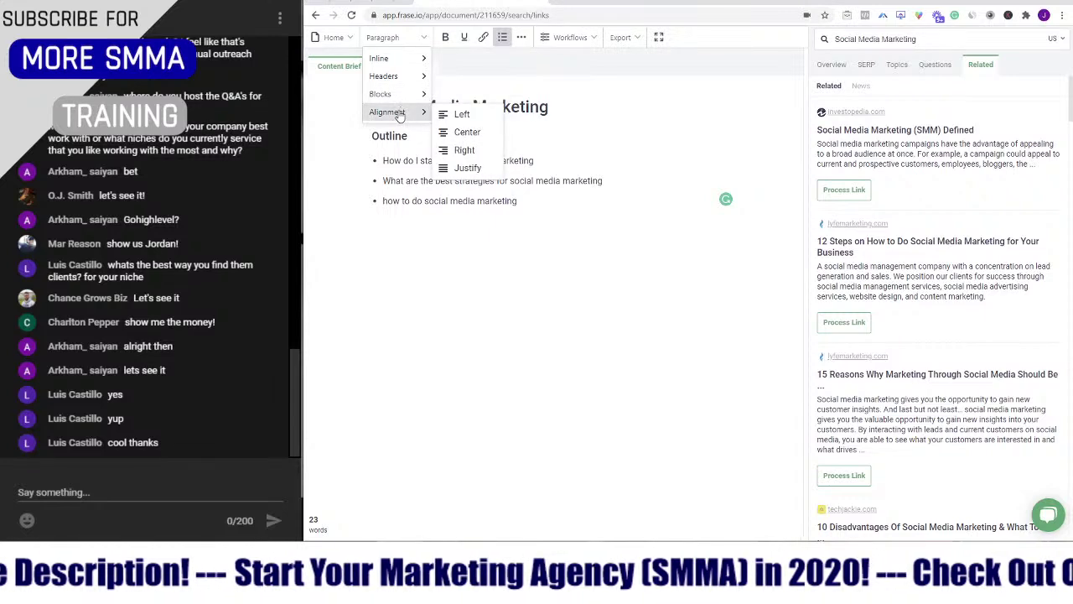
{"action": "left_click", "coordinate": [460, 150]}
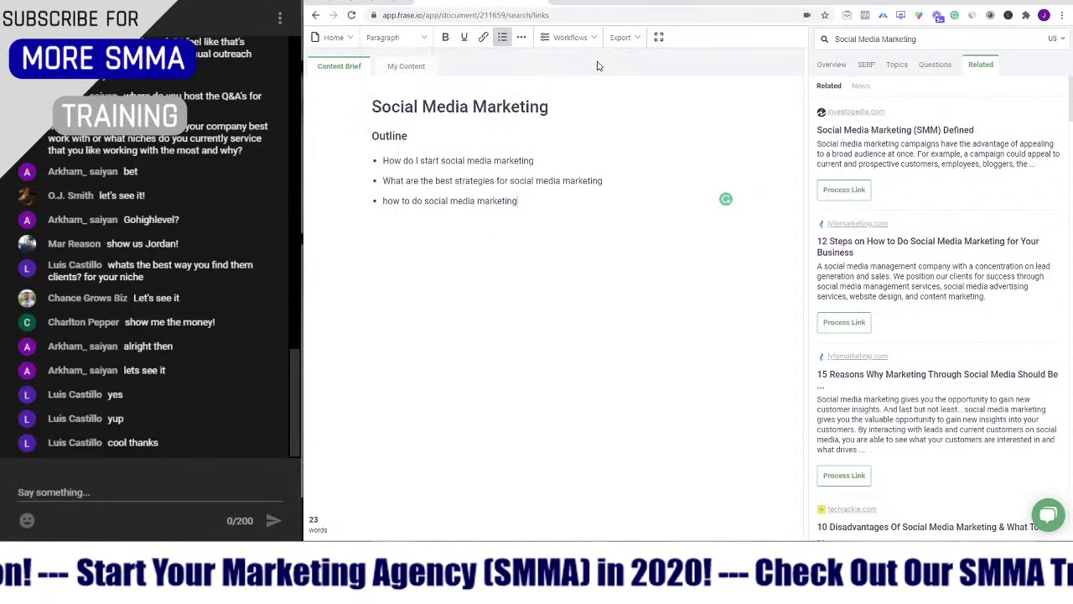
- Expand the editor to full width and restore the research overview beside it
{"action": "left_click", "coordinate": [659, 40]}
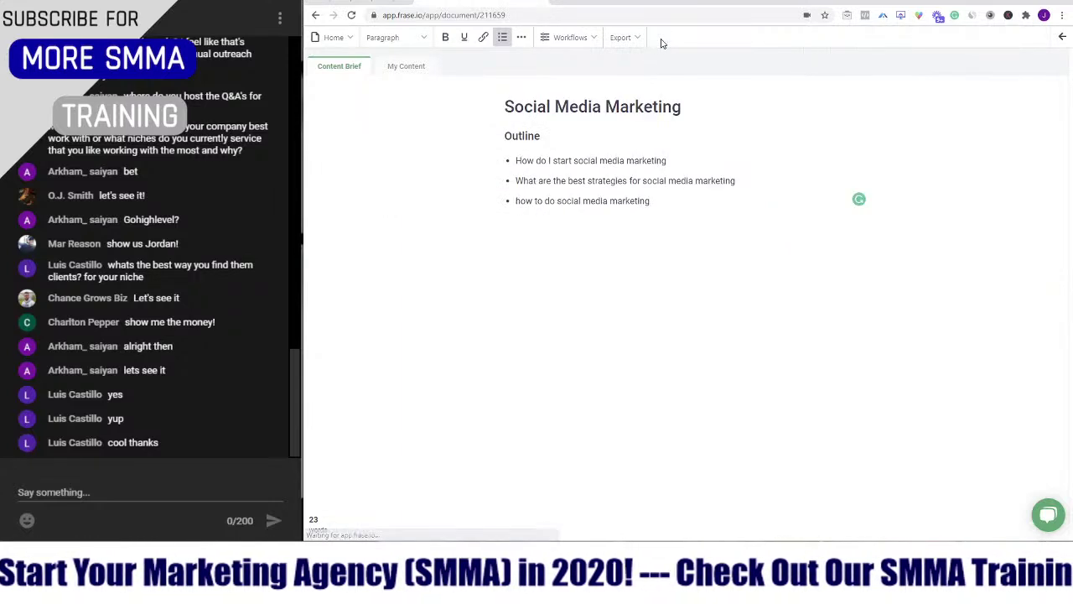
{"action": "left_click", "coordinate": [1062, 38]}
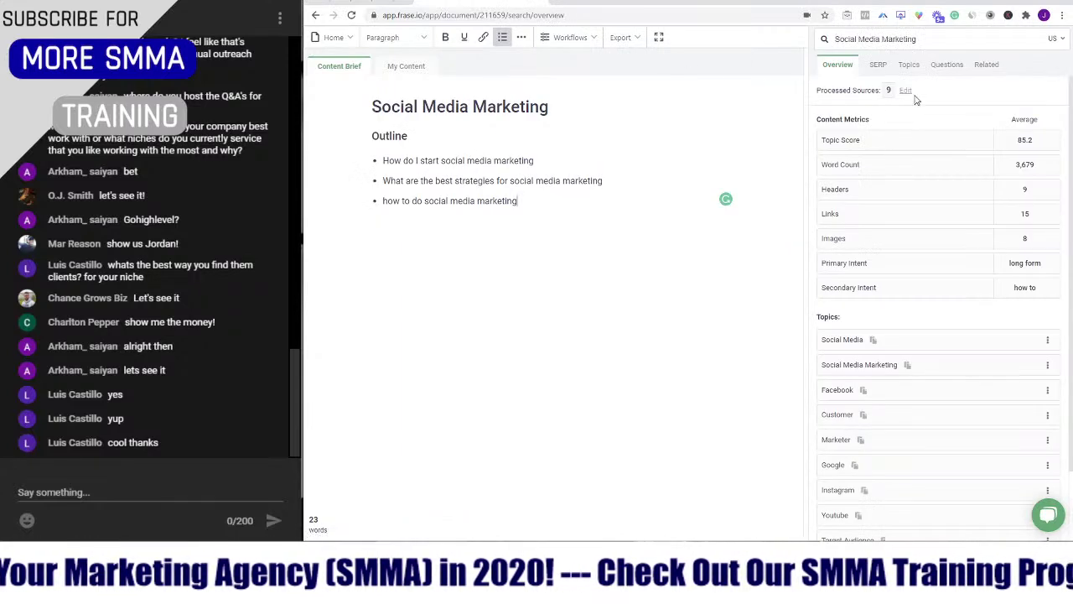